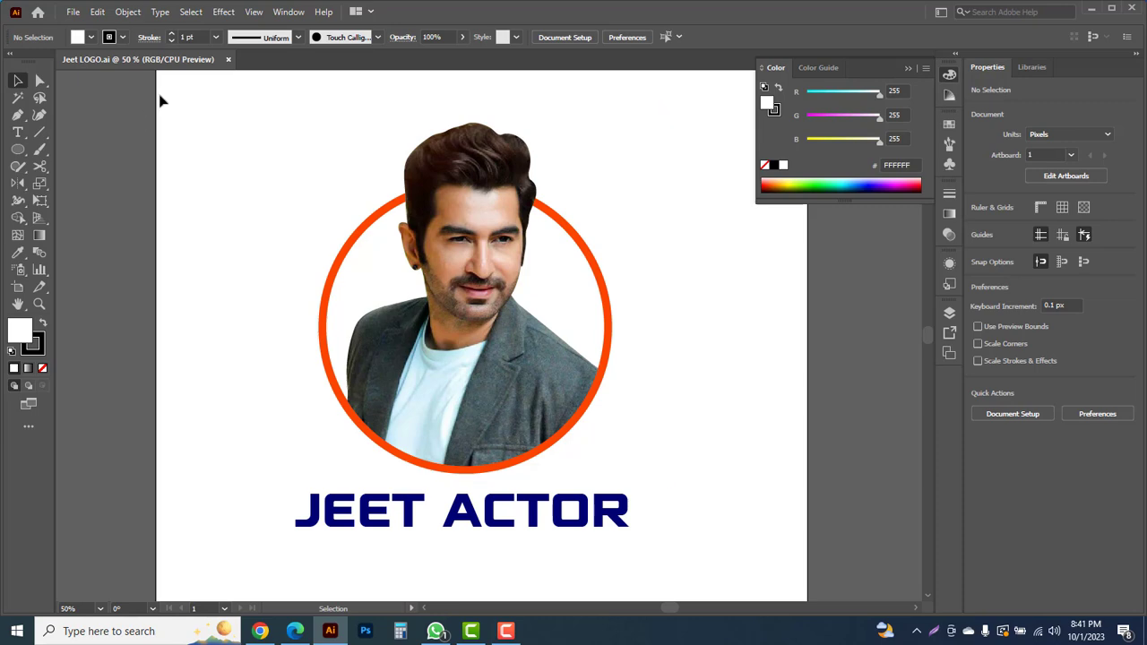
- Examine the finished portrait logo with its orange ring and JEET ACTOR lettering
left_click_drag(451, 295, 743, 539)
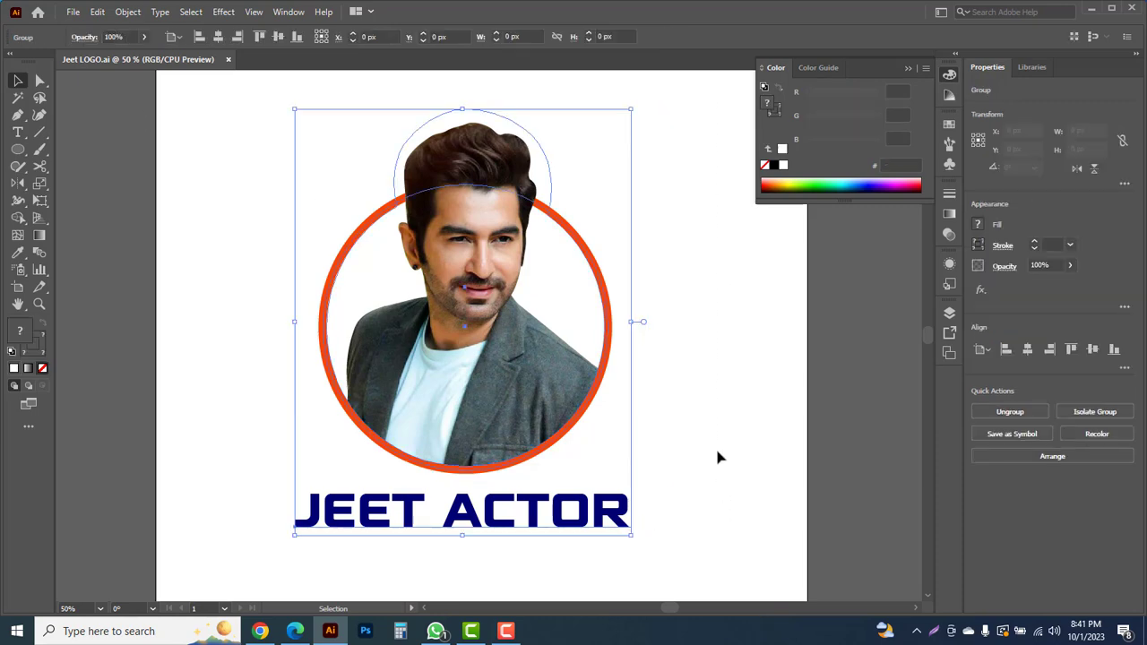
left_click(714, 400)
left_click(465, 257, "ctrl")
left_click_drag(521, 408, 500, 293)
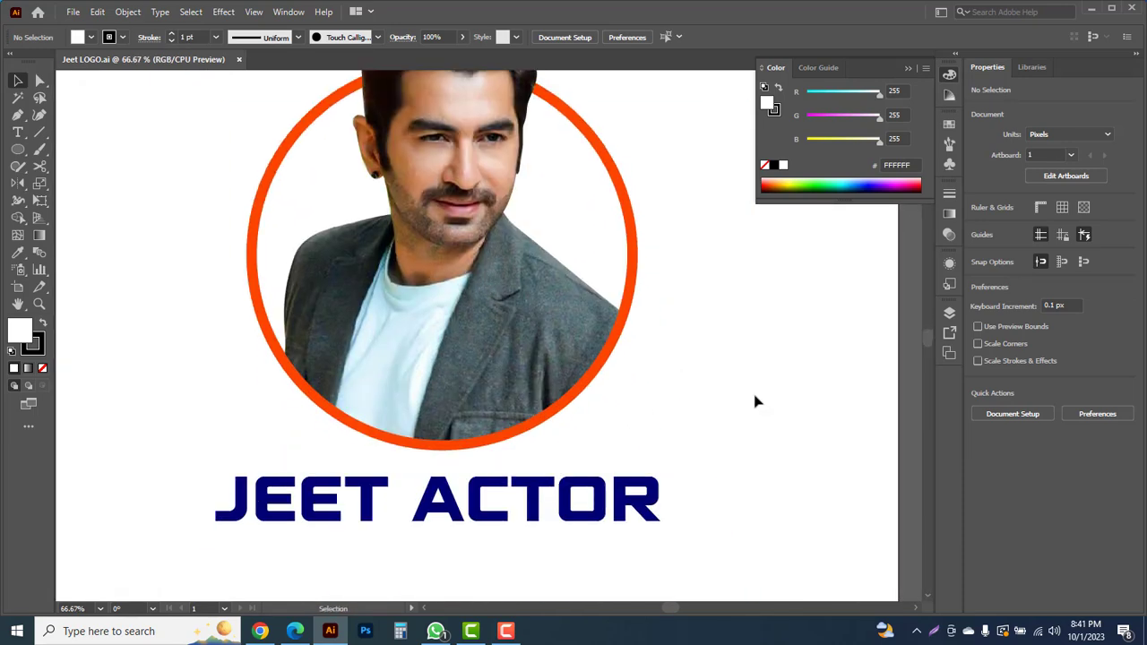
left_click_drag(735, 373, 737, 399)
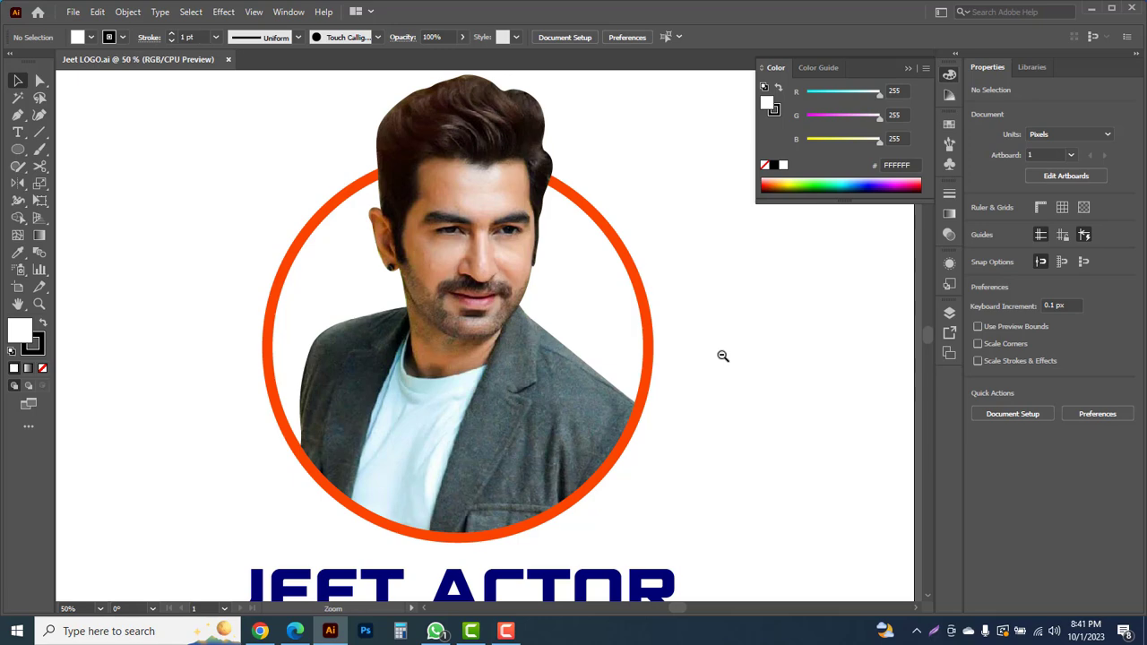
left_click(723, 356, "ctrl+alt")
left_click_drag(558, 366, 643, 380)
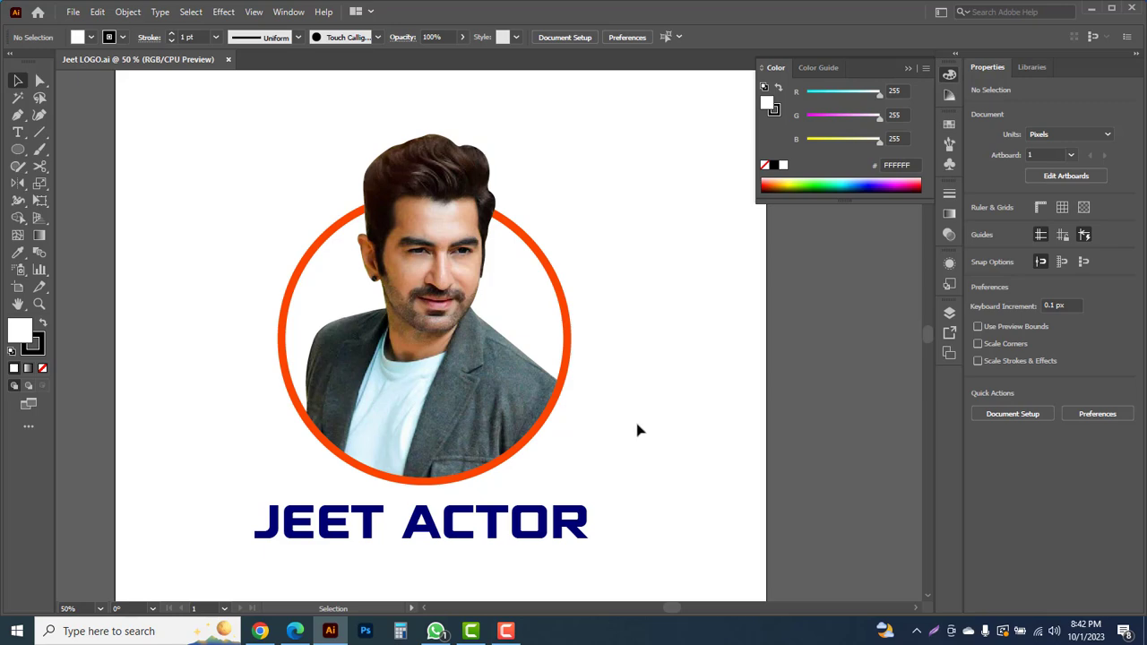
- Close the finished logo document and open the Jeet.jpg photo
left_click(228, 60)
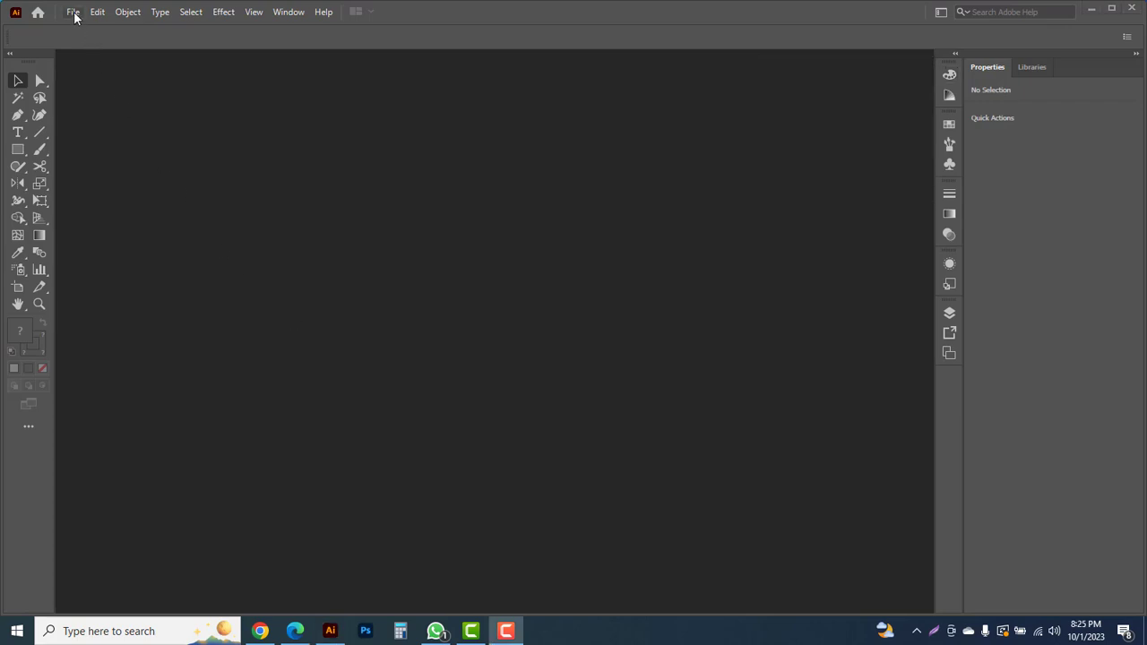
left_click(74, 13)
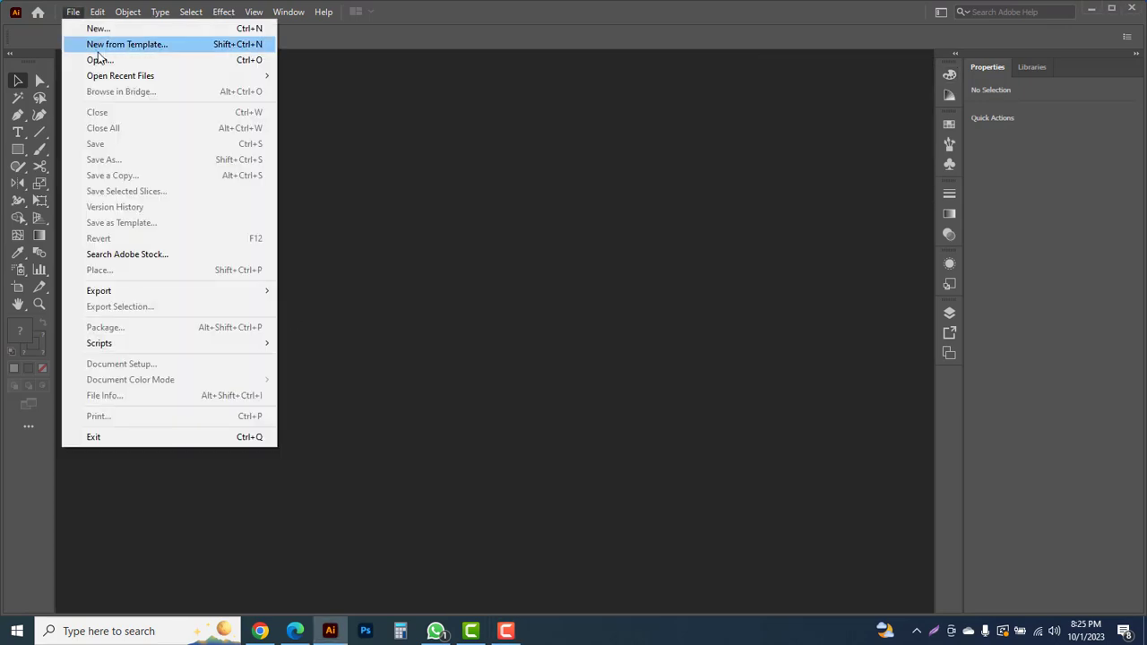
left_click(102, 58)
left_click(170, 123)
left_click(443, 318)
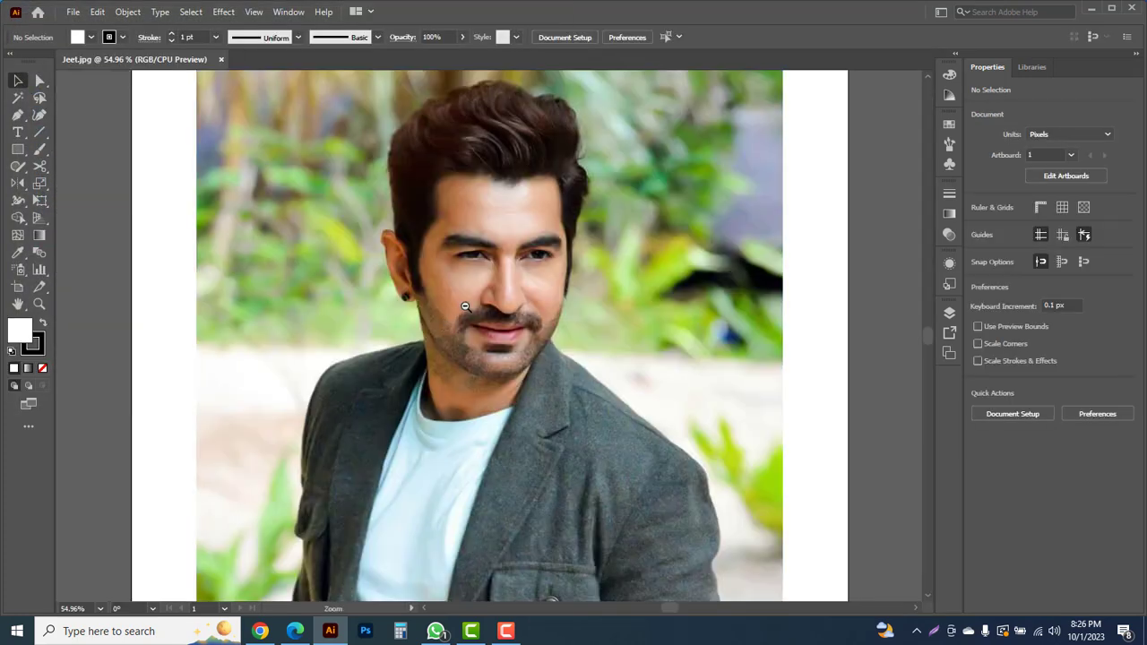
key("ctrl+minus")
key("ctrl+minus")
left_click_drag(502, 400, 498, 371)
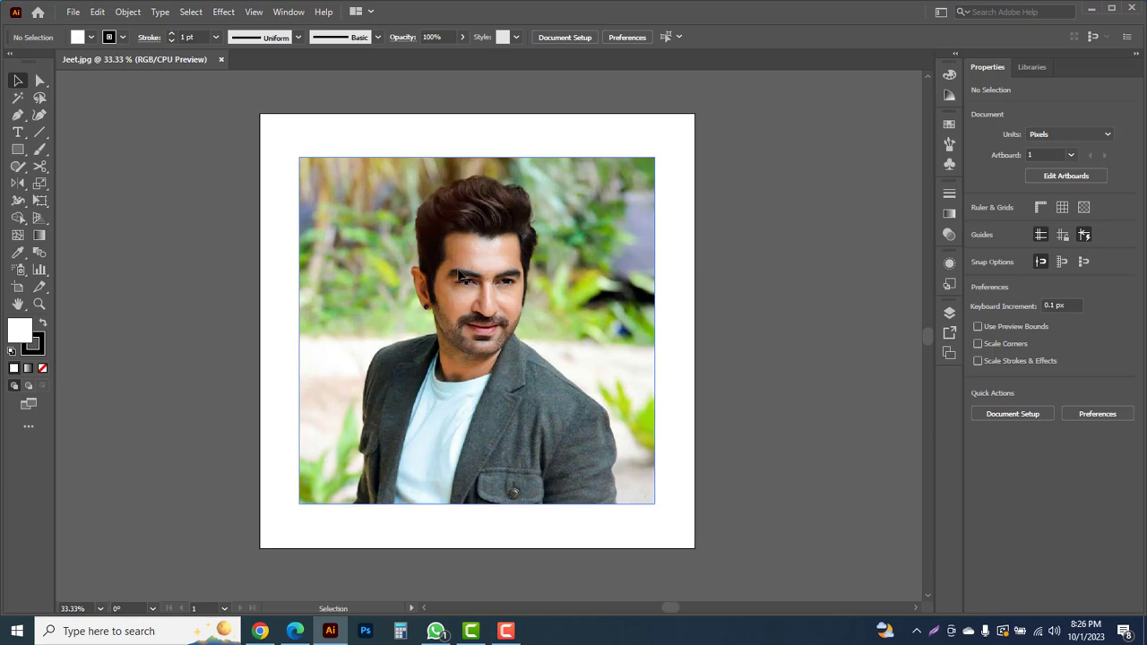
- Activate the Pen tool for outlining the man in the photo
left_click_drag(18, 119, 70, 114)
key("ctrl+space")
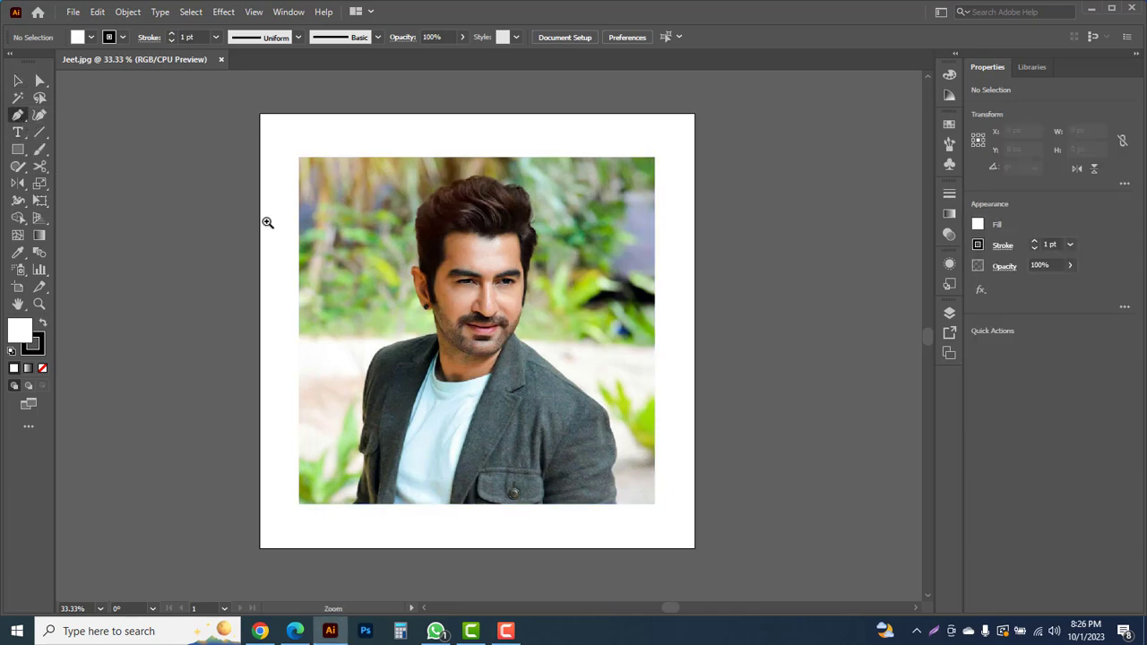
left_click_drag(655, 515, 691, 532)
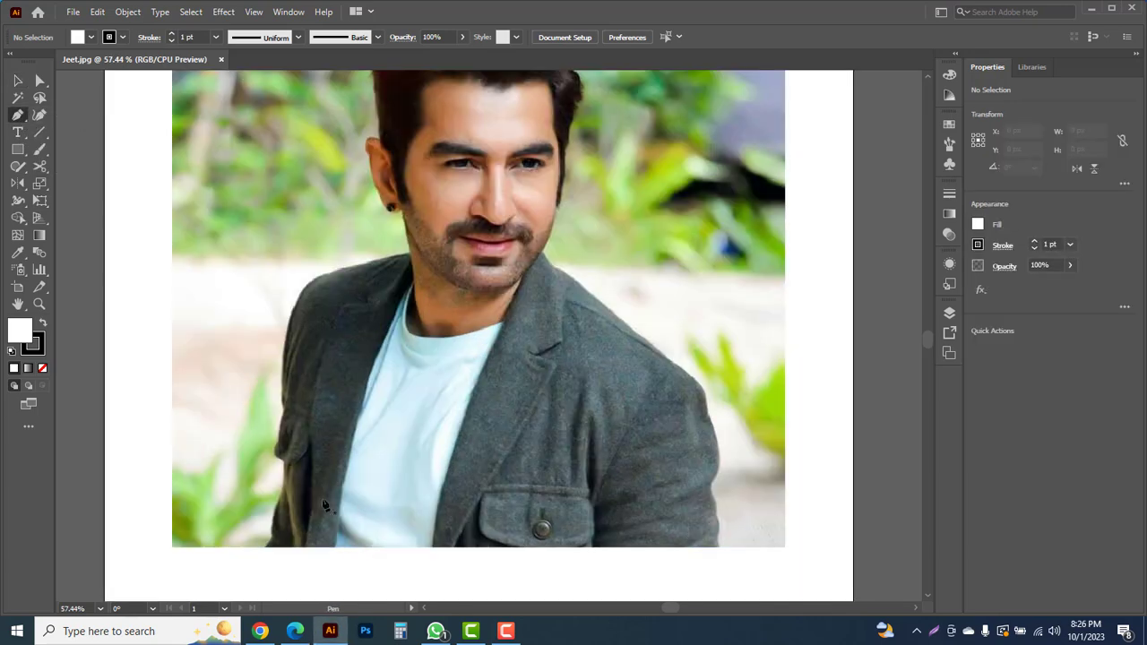
left_click(270, 547)
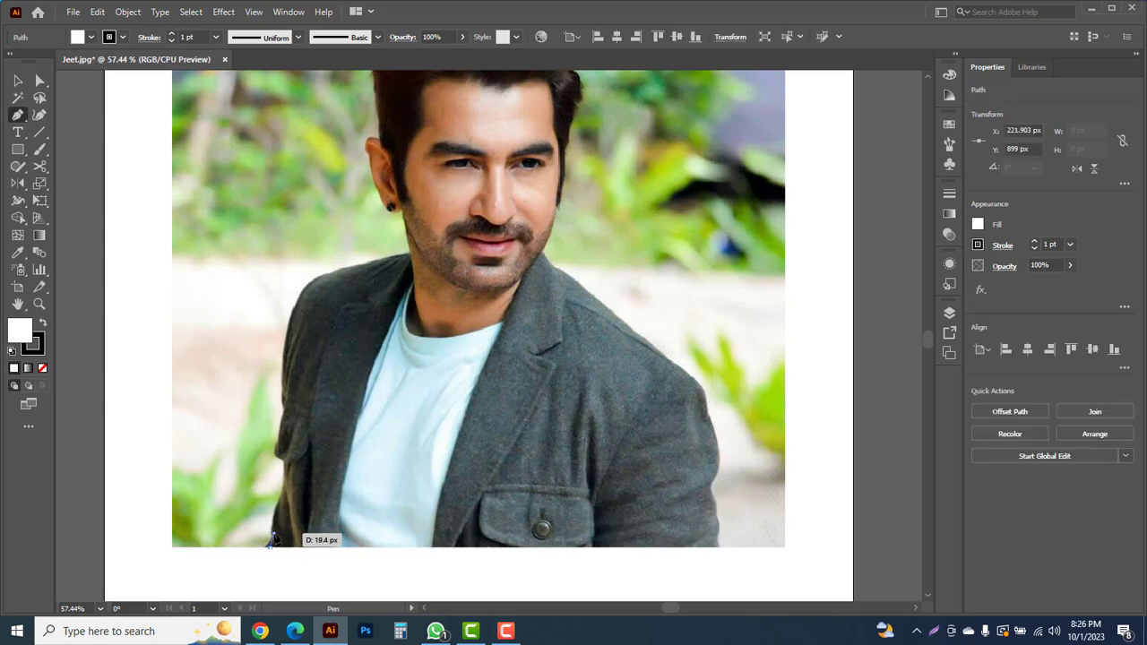
left_click(273, 537)
key("ctrl+space")
left_click(289, 493, "ctrl")
key("ctrl+z")
key("ctrl+z")
- Trace the jacket's left sleeve from the photo's lower edge up to the shoulder and set the path's fill to None
left_click(466, 400)
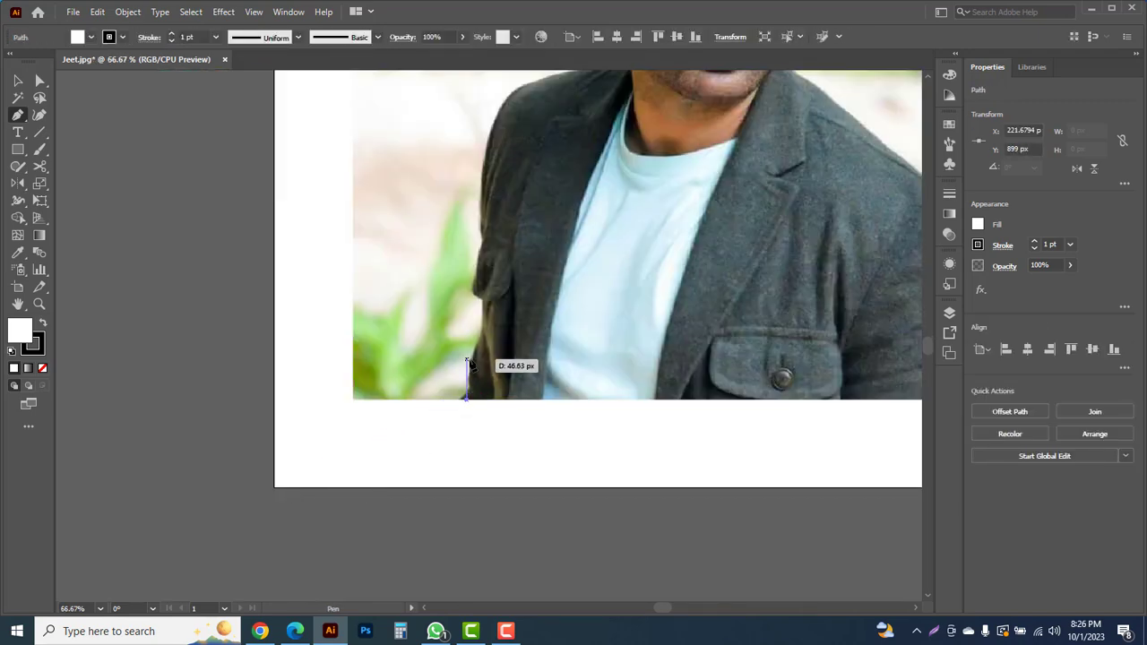
left_click_drag(480, 340, 485, 227)
left_click_drag(488, 179, 494, 203)
scroll(513, 89, "up", 2)
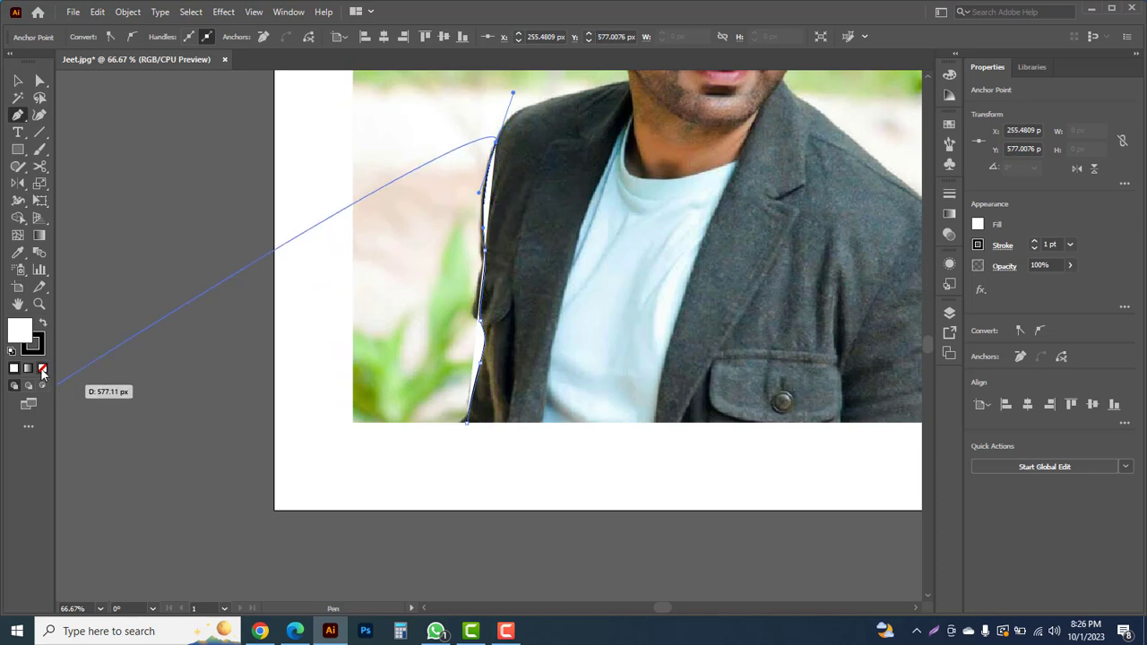
left_click(42, 368)
- Continue the path over the curve of the left shoulder to the base of the neck, adjusting the shoulder curve's handle
left_click_drag(509, 216, 371, 435)
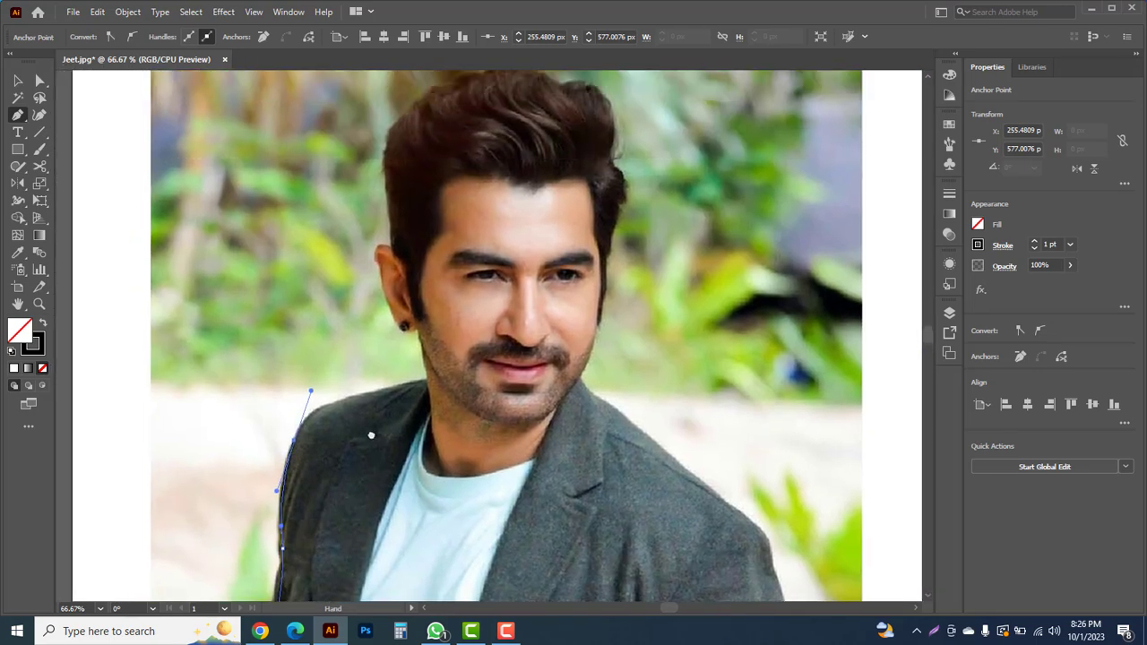
key("ctrl+plus")
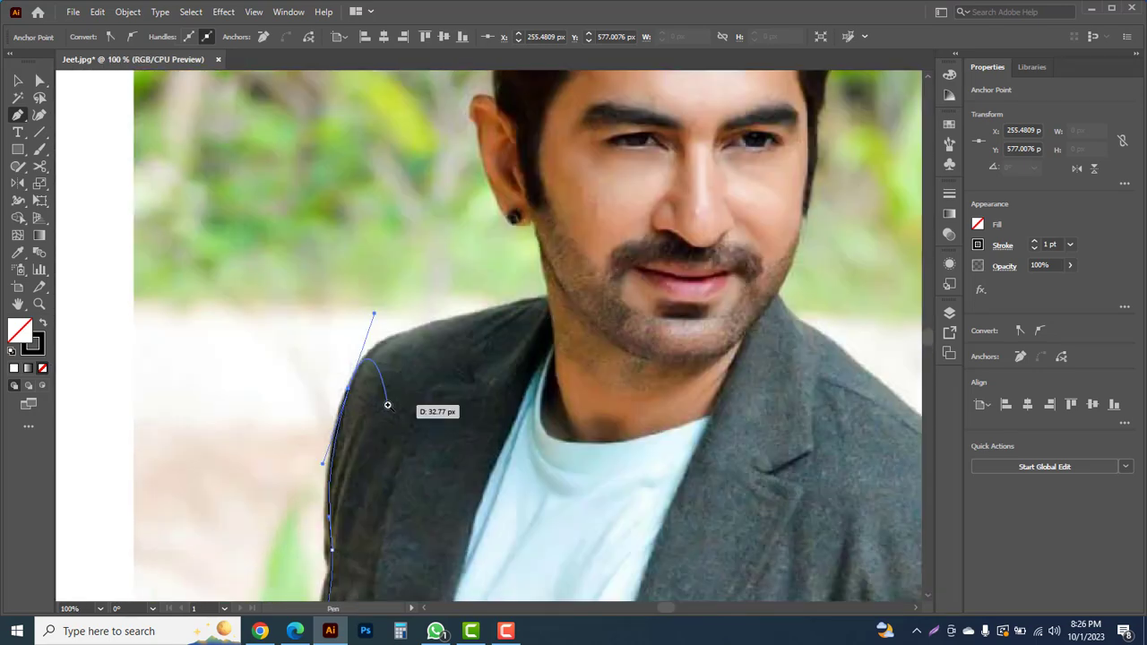
left_click(439, 322)
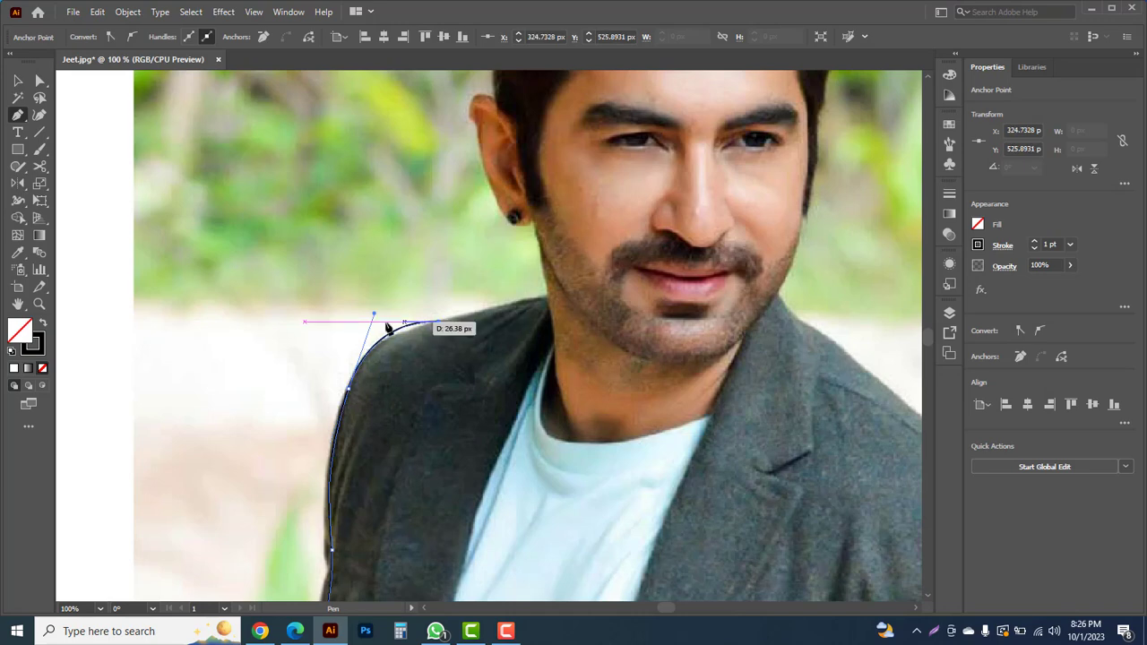
left_click_drag(373, 314, 362, 335)
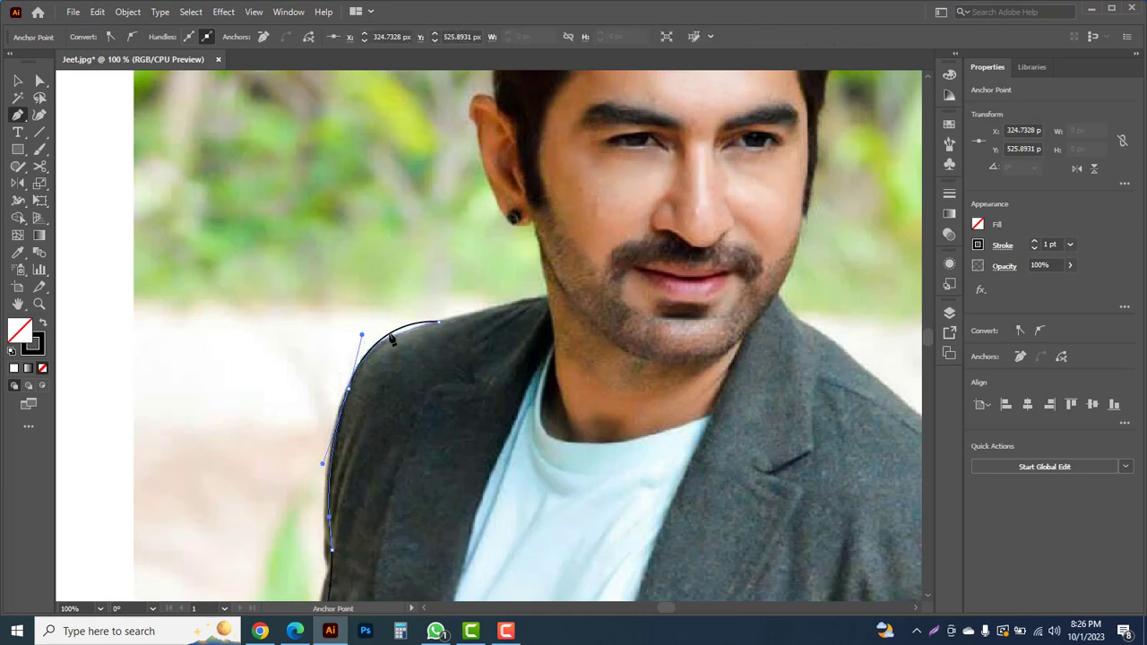
left_click_drag(547, 298, 578, 294)
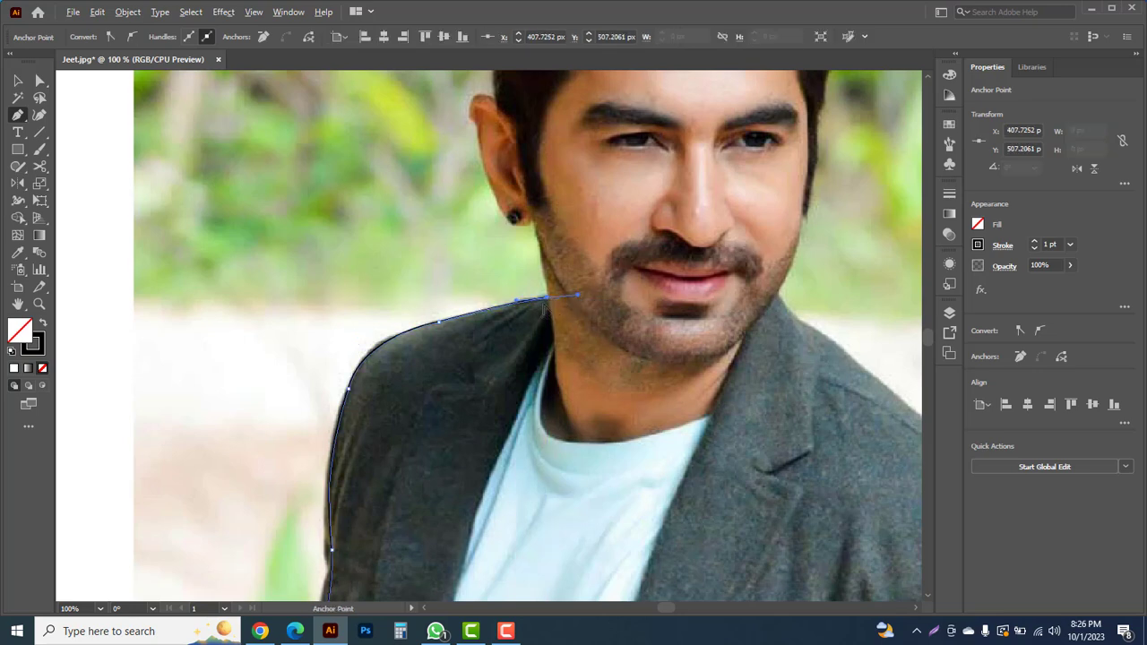
- Continue the outline up the neck, around the earlobe and ear, ending at the hair above the ear
scroll(549, 301, "up", 3)
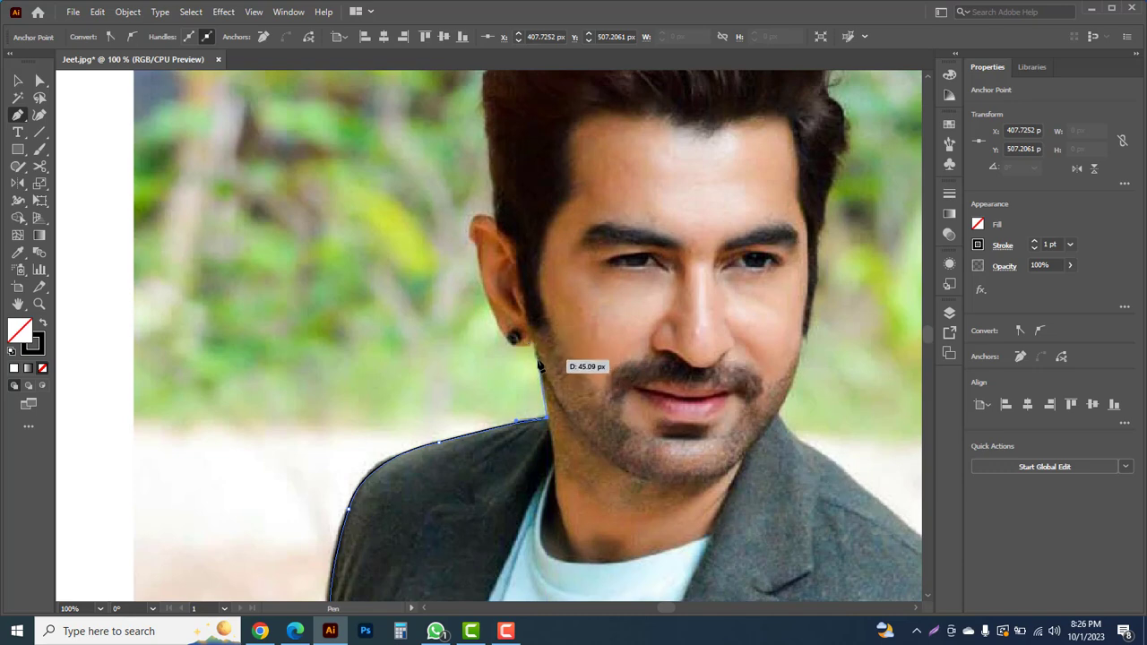
left_click(538, 359)
left_click(531, 337)
key("ctrl+space")
left_click(519, 315, "ctrl")
left_click_drag(521, 313, 507, 400)
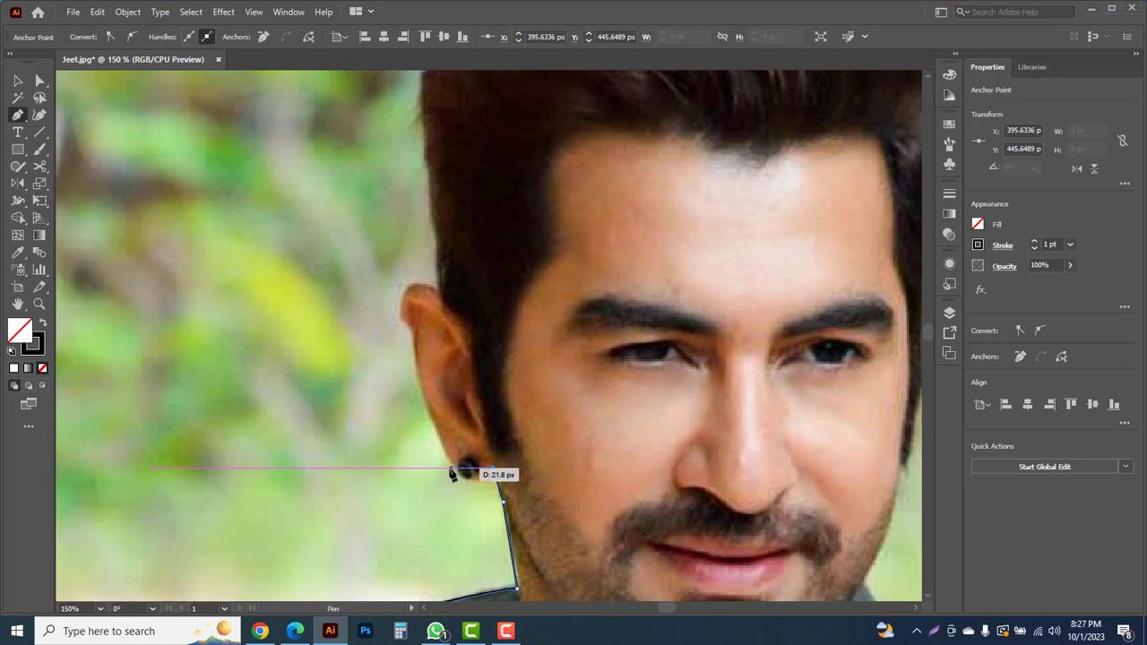
left_click_drag(452, 465, 448, 459)
mouse_move(427, 398)
left_mouse_down()
mouse_move(430, 423)
mouse_move(423, 385)
left_mouse_up()
left_click_drag(411, 336, 448, 301)
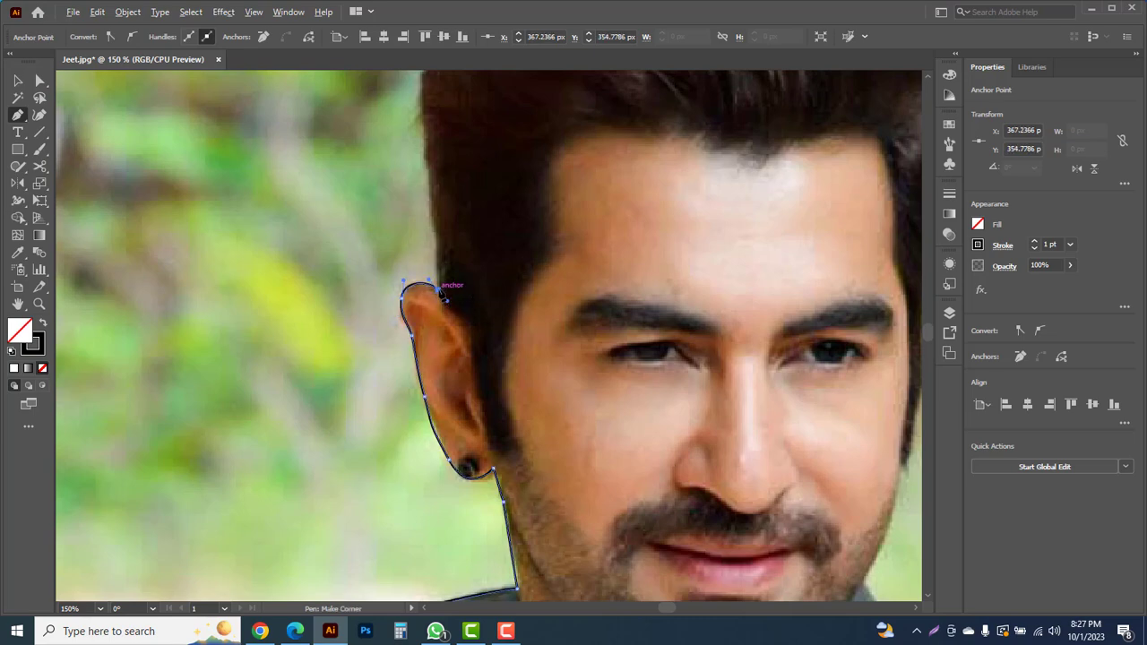
- Trace the outline up the left side of the hair to its top
scroll(438, 287, "up", 5)
left_click_drag(404, 484, 404, 438)
left_click_drag(400, 353, 408, 332)
left_click_drag(424, 290, 592, 195)
left_click_drag(656, 179, 679, 171)
- Trace the outline across the top of the hair and down onto its right side
left_click_drag(781, 228, 525, 227)
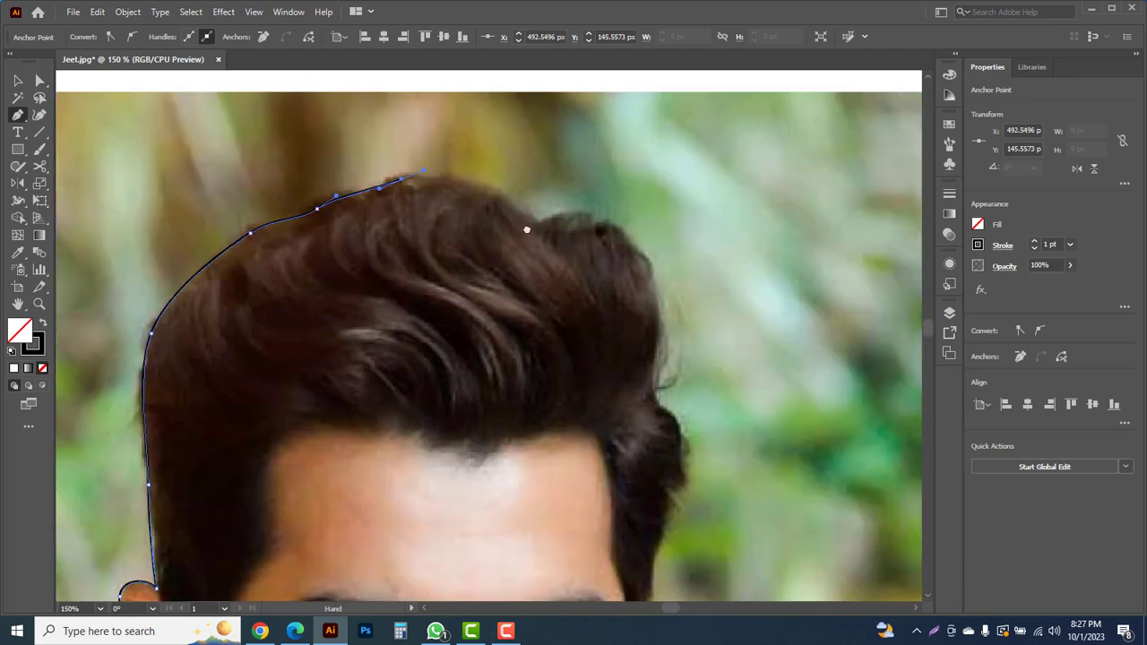
left_click_drag(488, 193, 562, 215)
left_click_drag(619, 241, 641, 259)
left_click_drag(655, 309, 662, 342)
- Trace the right side of the hair down to the end of the sideburn, redoing the curve around the lower tuft
key("space")
left_click_drag(656, 412, 631, 233)
left_click_drag(631, 193, 642, 235)
key("ctrl+z")
left_click_drag(655, 294, 645, 335)
left_click_drag(625, 403, 627, 287)
left_click_drag(630, 334, 627, 376)
left_click_drag(626, 377, 610, 426)
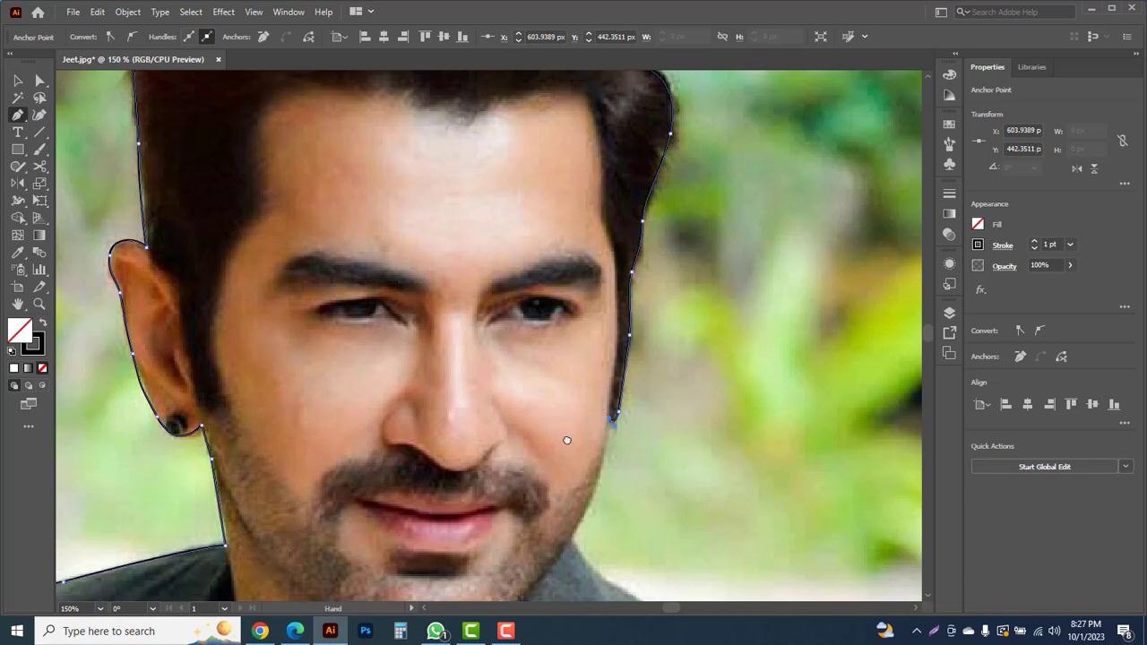
- Continue the outline along the cheek and jaw to the collar and down the slope of the right shoulder
scroll(570, 303, "down", 5)
left_click_drag(569, 301, 534, 342)
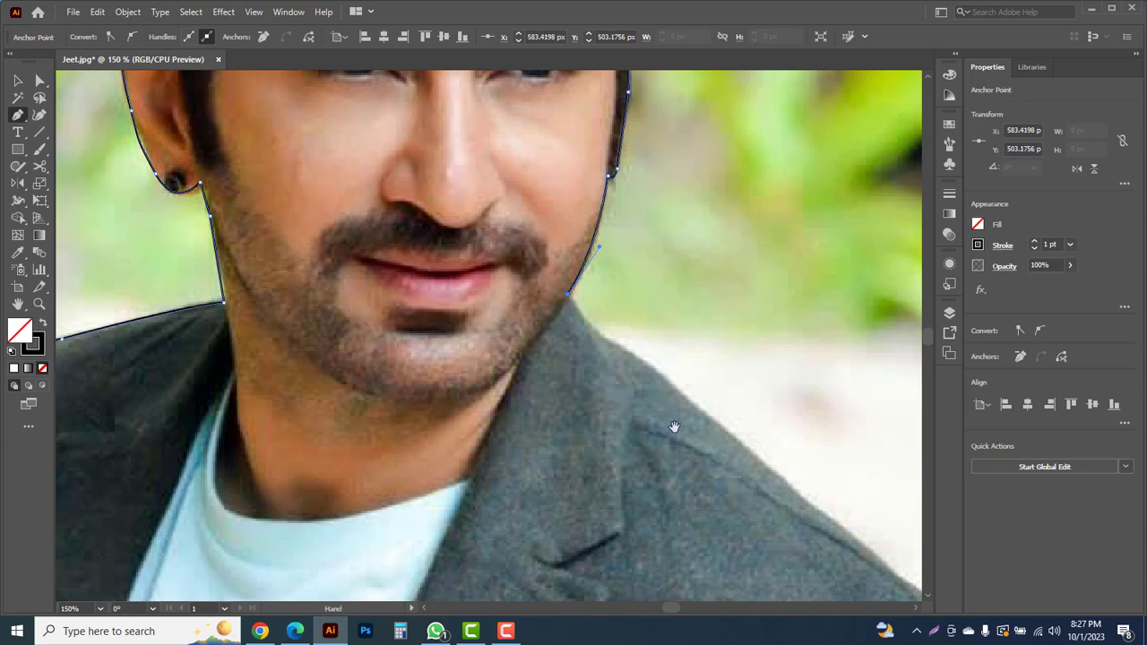
left_click_drag(674, 426, 444, 279)
left_click_drag(390, 204, 399, 209)
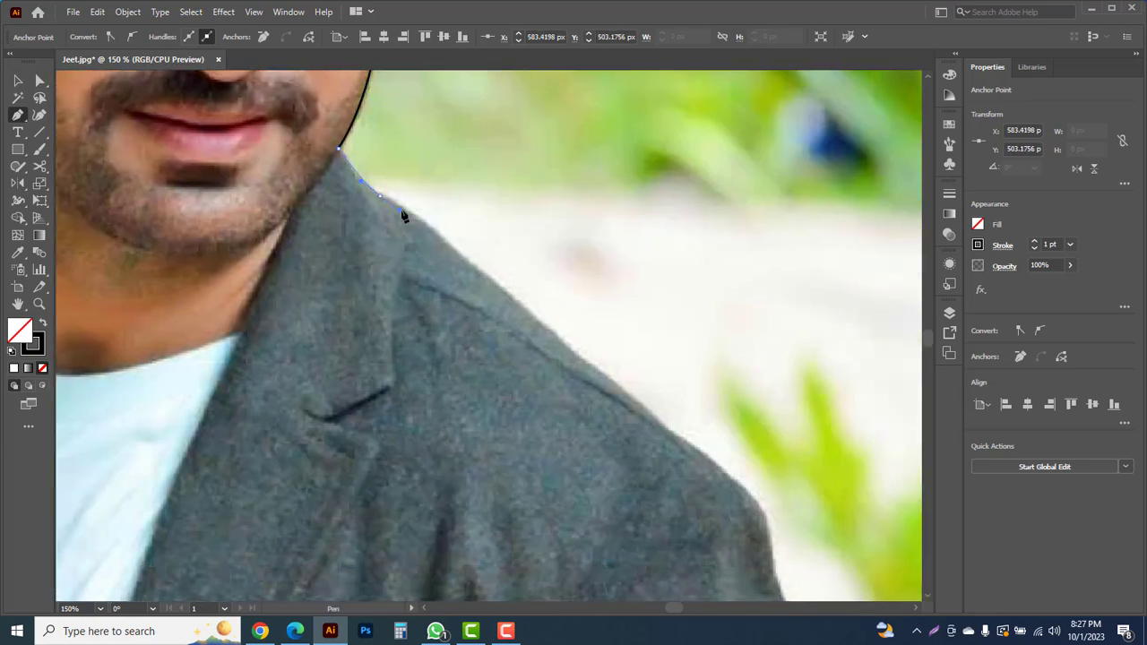
left_click(642, 410)
- Trace the outer edge of the right sleeve down to just below the photo's lower edge
left_click_drag(732, 543, 682, 331)
left_click_drag(667, 394, 649, 423)
left_click_drag(658, 325, 612, 68)
left_click_drag(616, 181, 620, 199)
left_click_drag(627, 238, 633, 316)
left_click(634, 324)
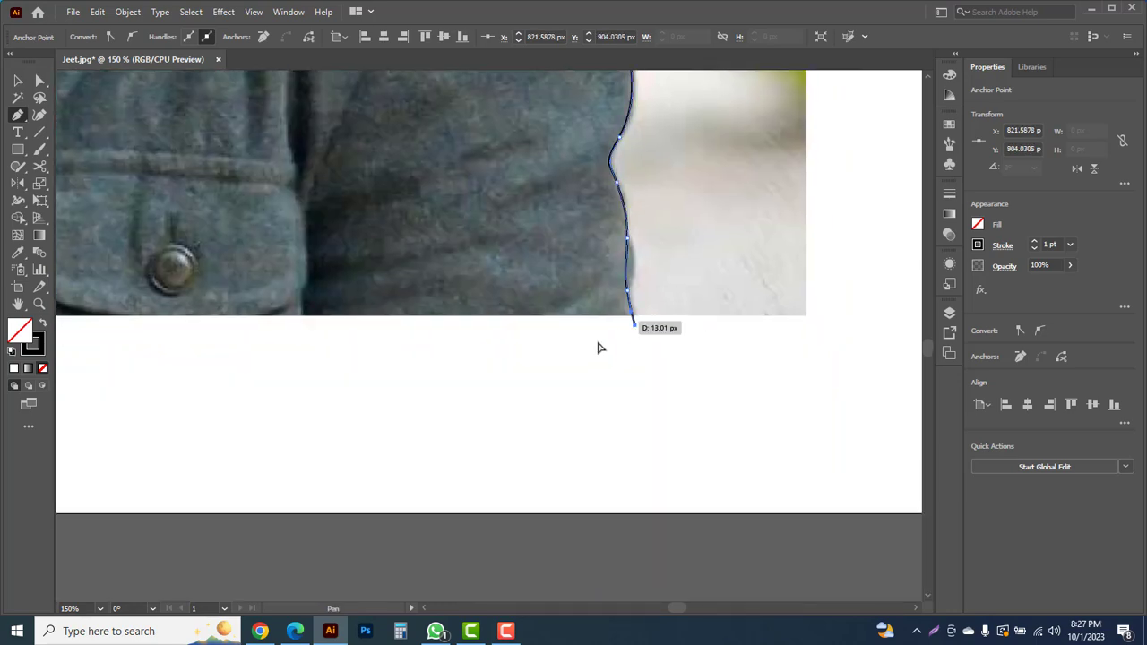
- Close the outline below the photo by adding a corner point and joining the path to its starting anchor
left_click(561, 356, "ctrl+alt")
left_click(560, 347, "ctrl+alt")
left_click(445, 328, "ctrl+alt")
left_click_drag(323, 293, 484, 349)
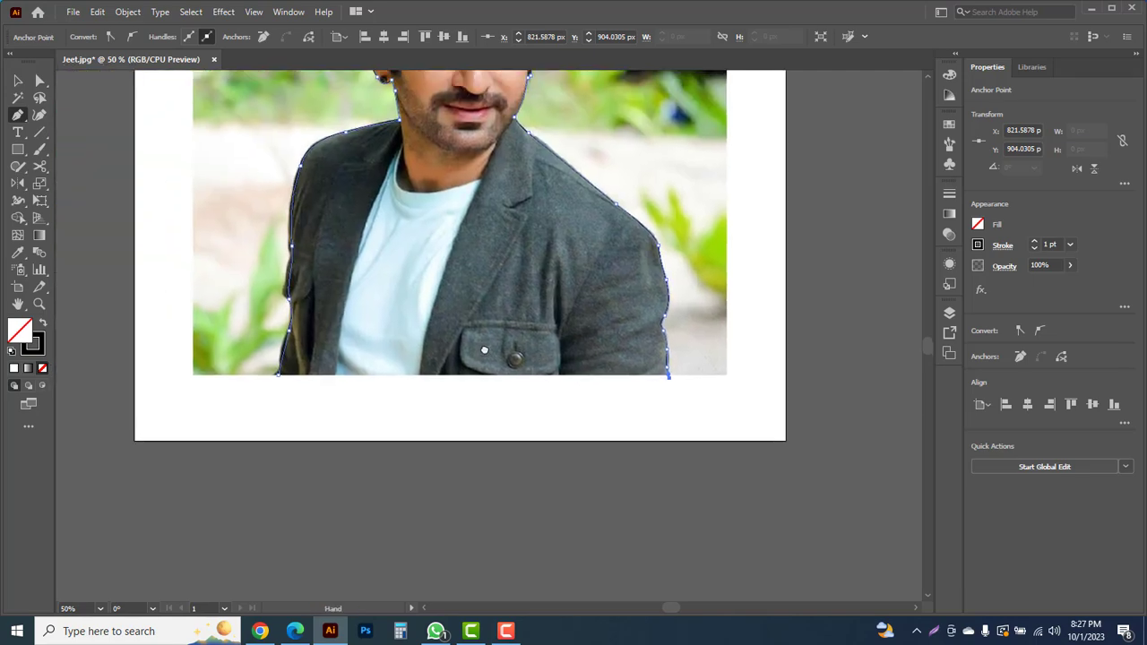
left_click(347, 400)
left_click(279, 377)
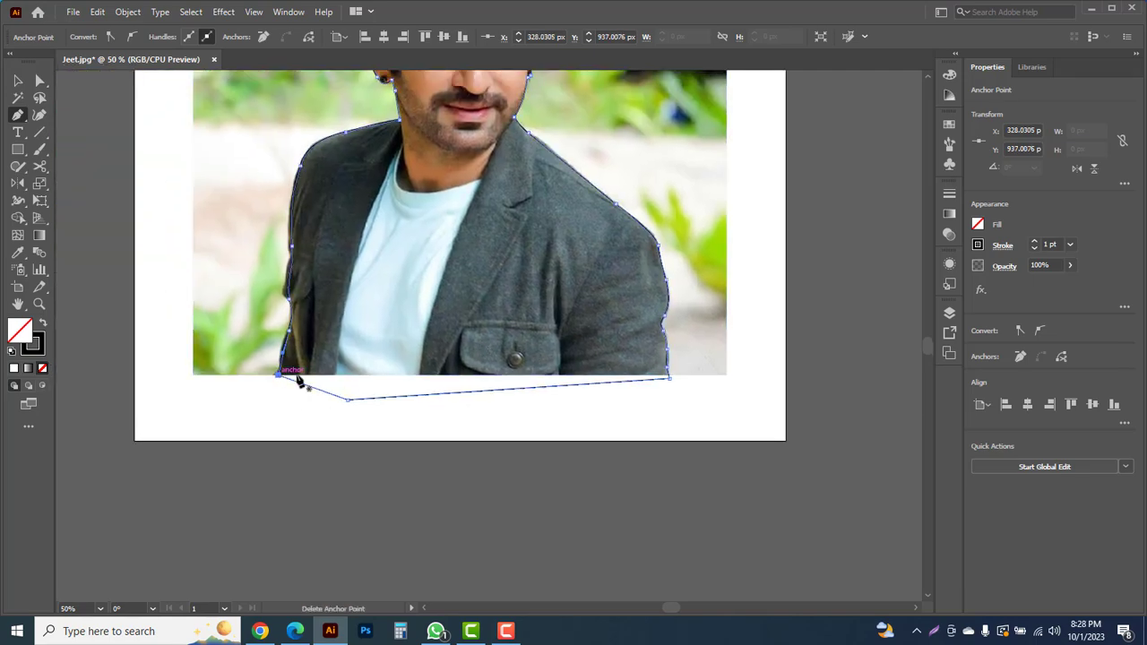
- Select the outline together with the photo and make a clipping mask to remove the background
left_click_drag(379, 258, 443, 359)
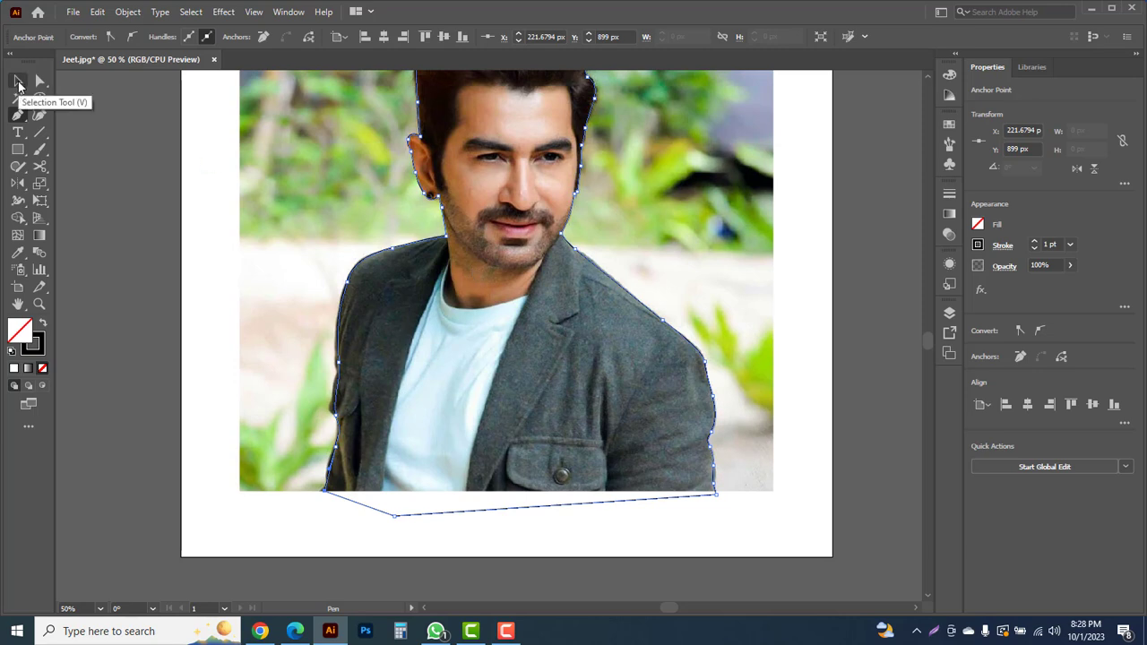
left_click(19, 83)
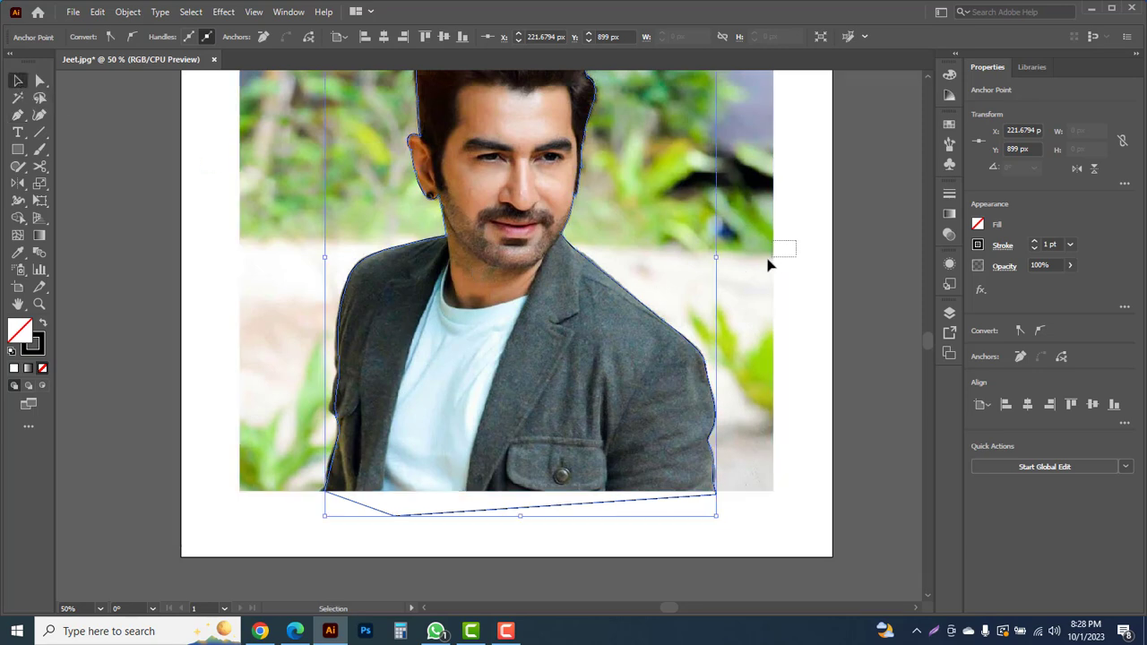
left_click_drag(766, 265, 575, 306)
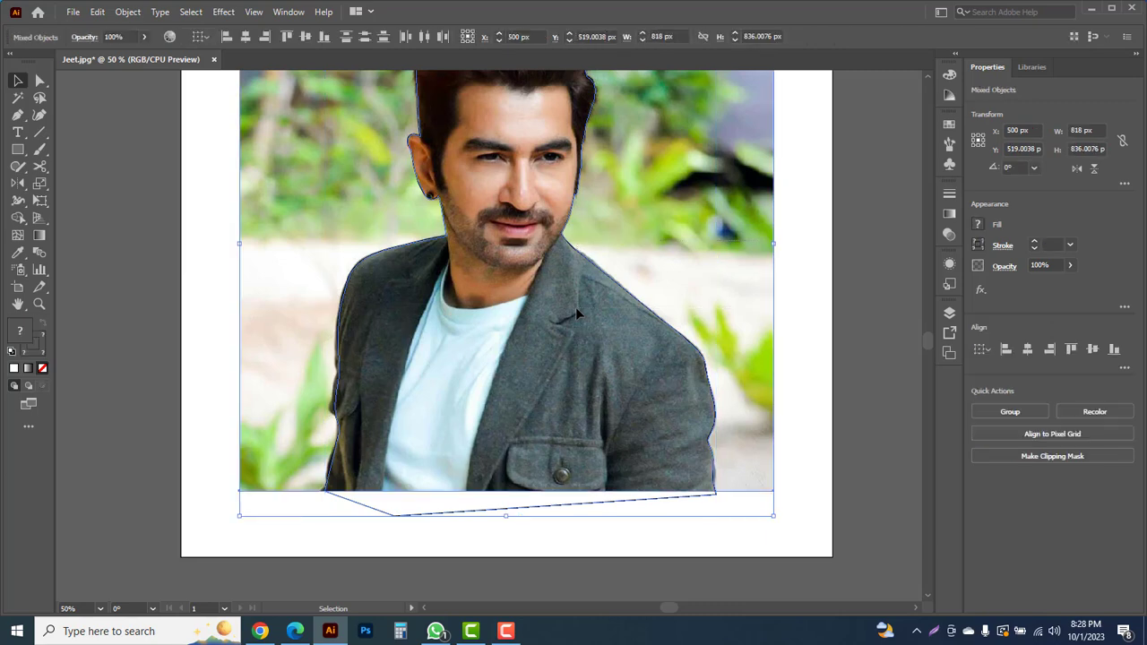
right_click(558, 285)
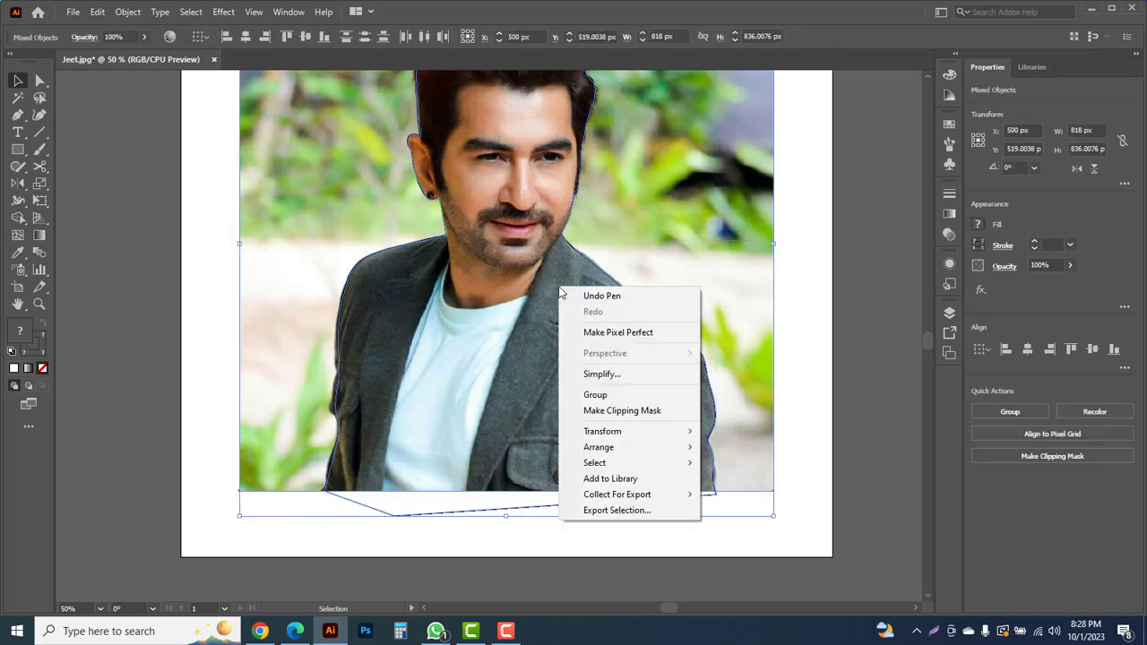
left_click(617, 413)
left_click(793, 300)
left_click_drag(651, 243, 649, 341)
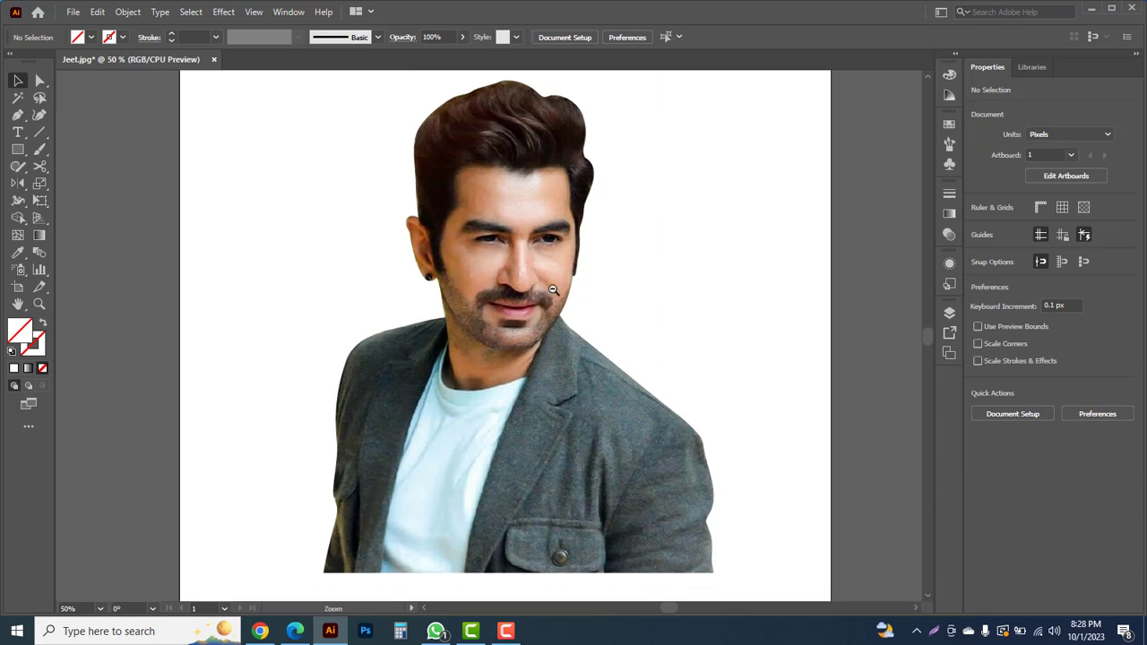
- Scale the clipped portrait down to about 342 × 452 px and position it near the artboard's center
left_click(553, 289, "ctrl+alt")
left_click(464, 334)
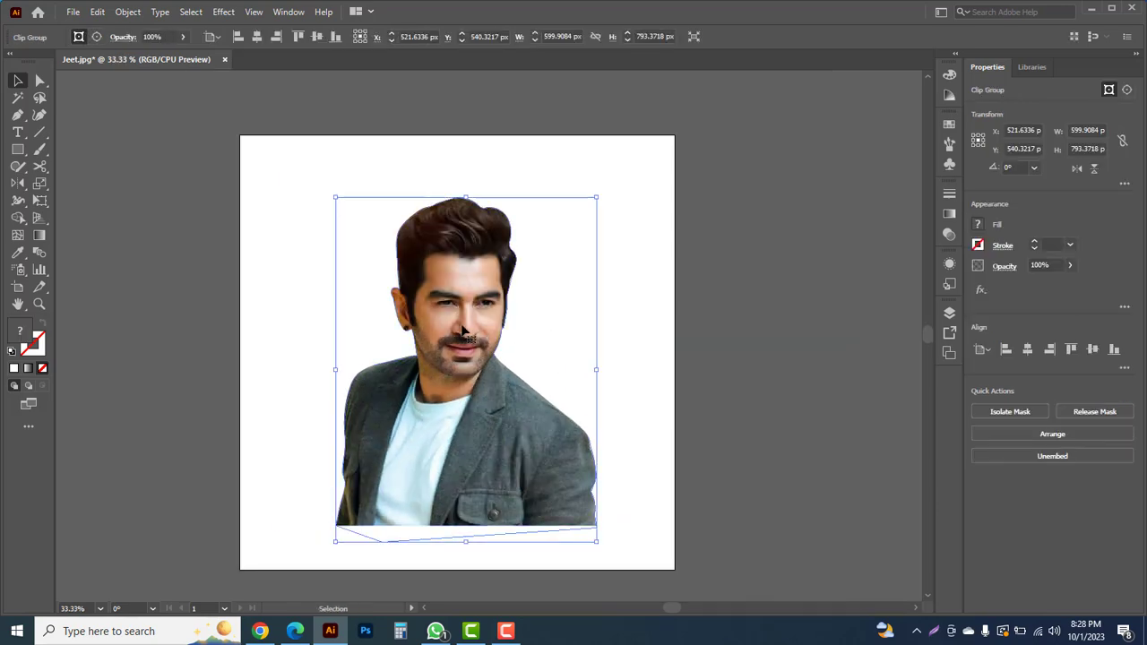
left_click_drag(596, 541, 540, 467)
left_click_drag(454, 404, 447, 382)
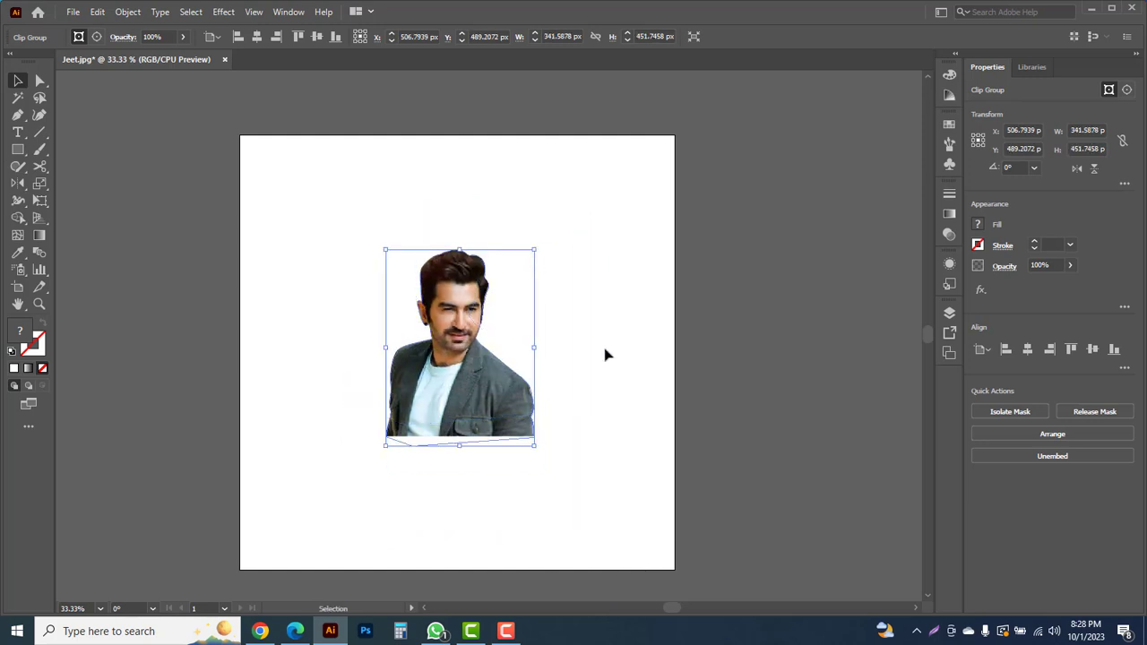
- Draw a circle about 426.5 px in diameter centered over the man's face and upper body
left_click(606, 353)
left_click(462, 330, "ctrl")
left_click_drag(462, 329, 505, 357)
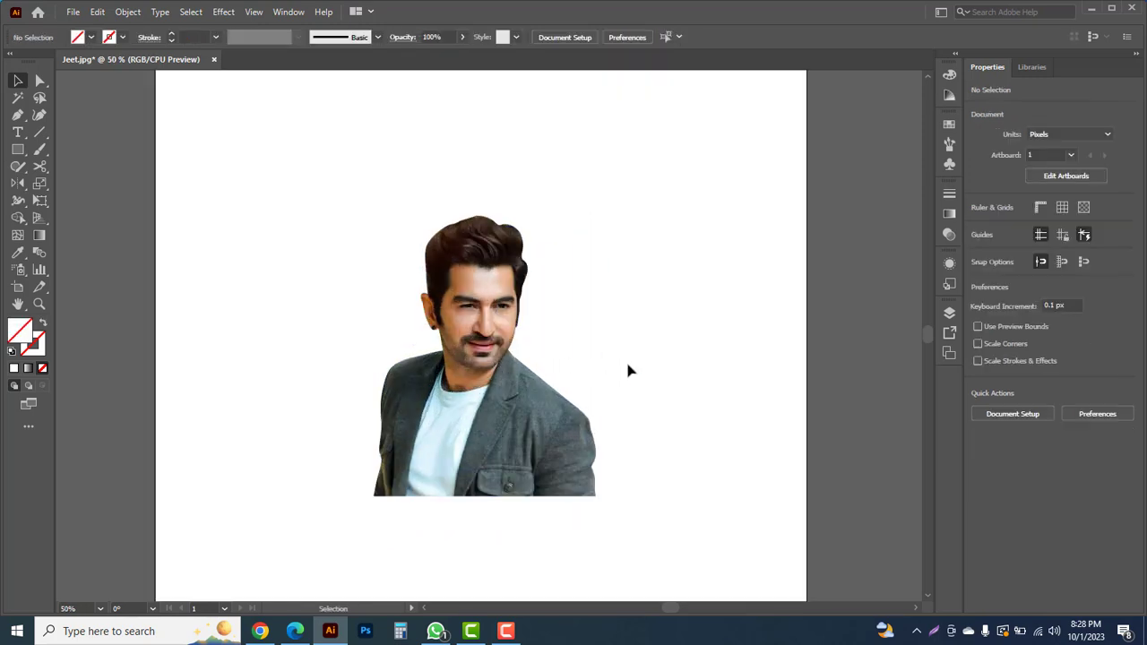
left_click(16, 152)
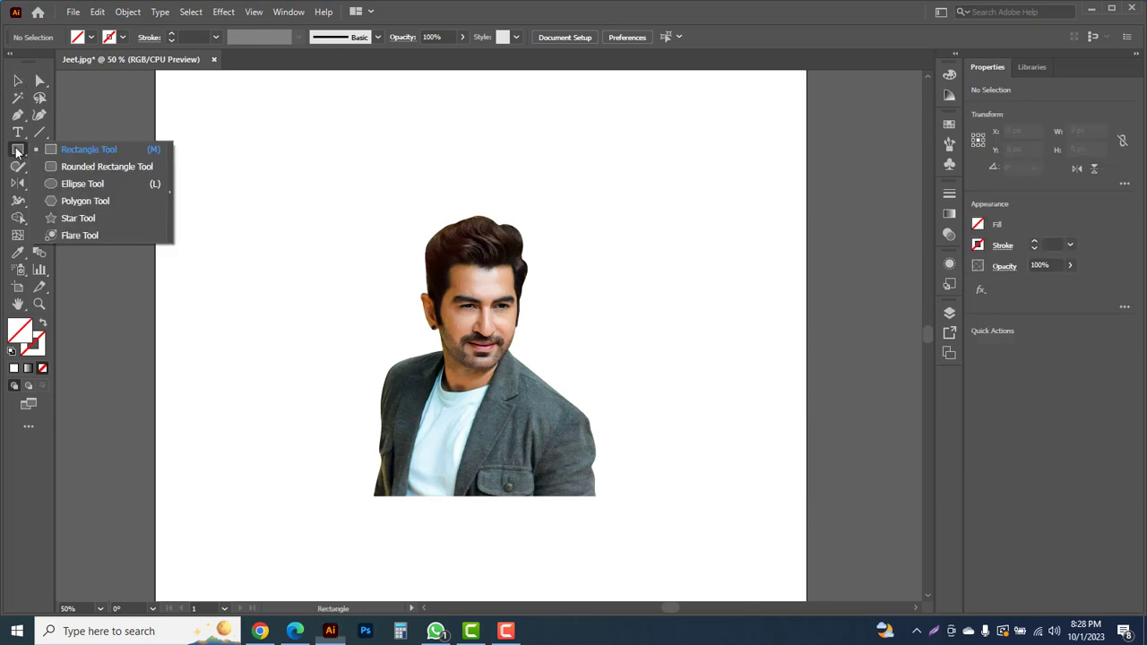
left_click(95, 186)
left_click_drag(483, 339, 581, 474)
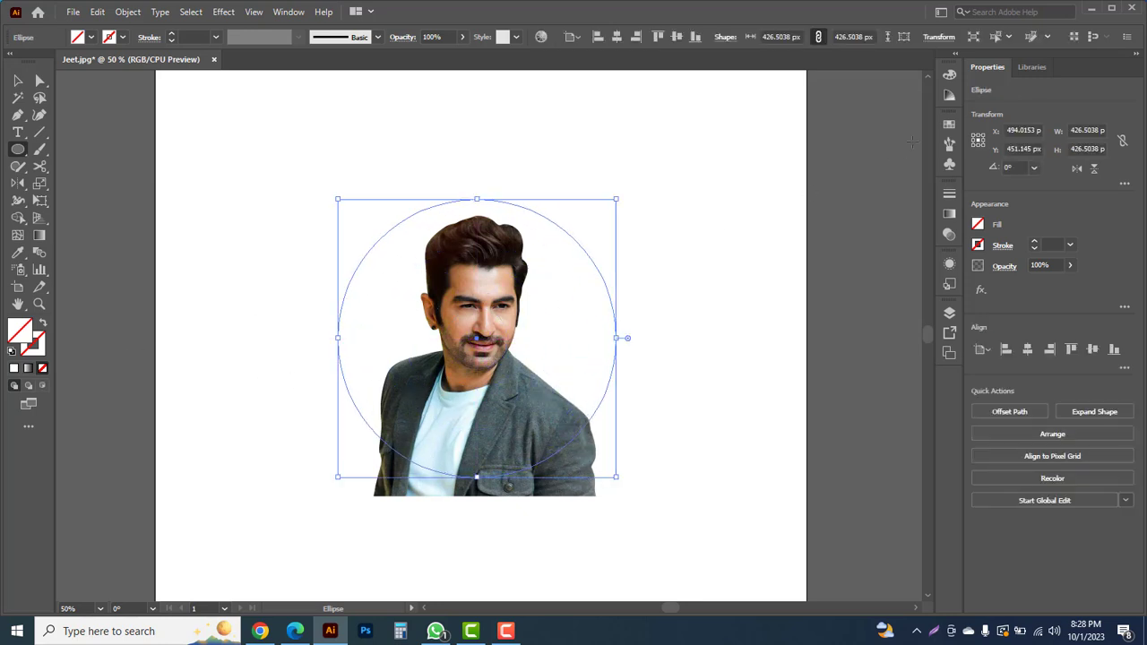
- Give the circle a black stroke, leaving it without a fill
left_click(950, 76)
left_click(925, 68)
left_click(973, 74)
left_click(776, 112)
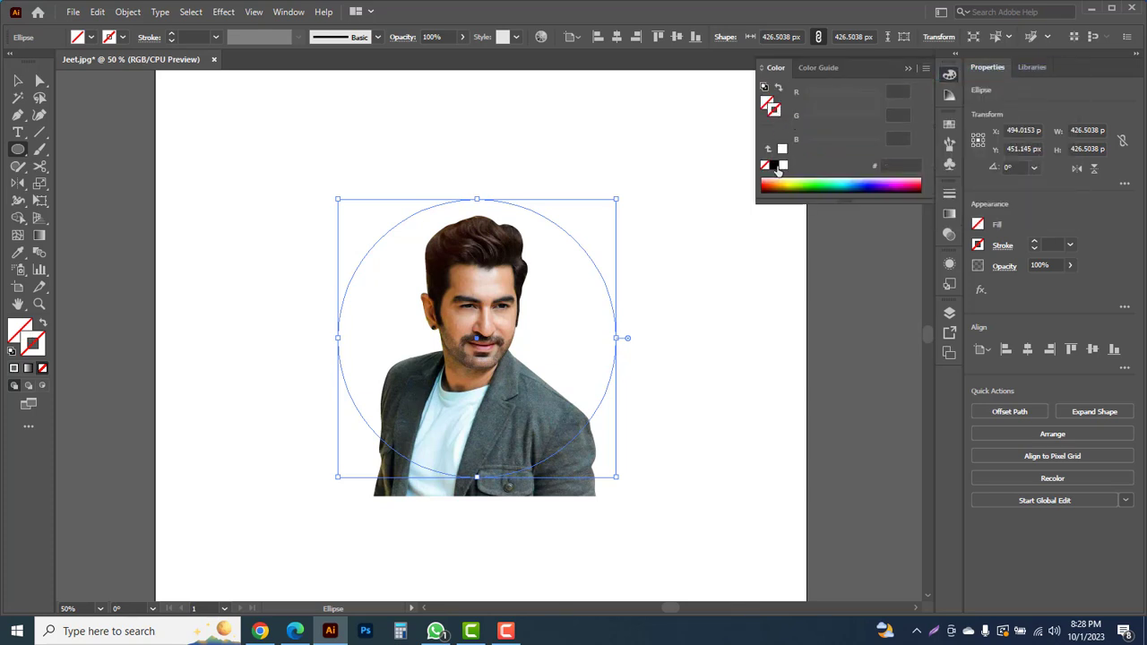
left_click(775, 166)
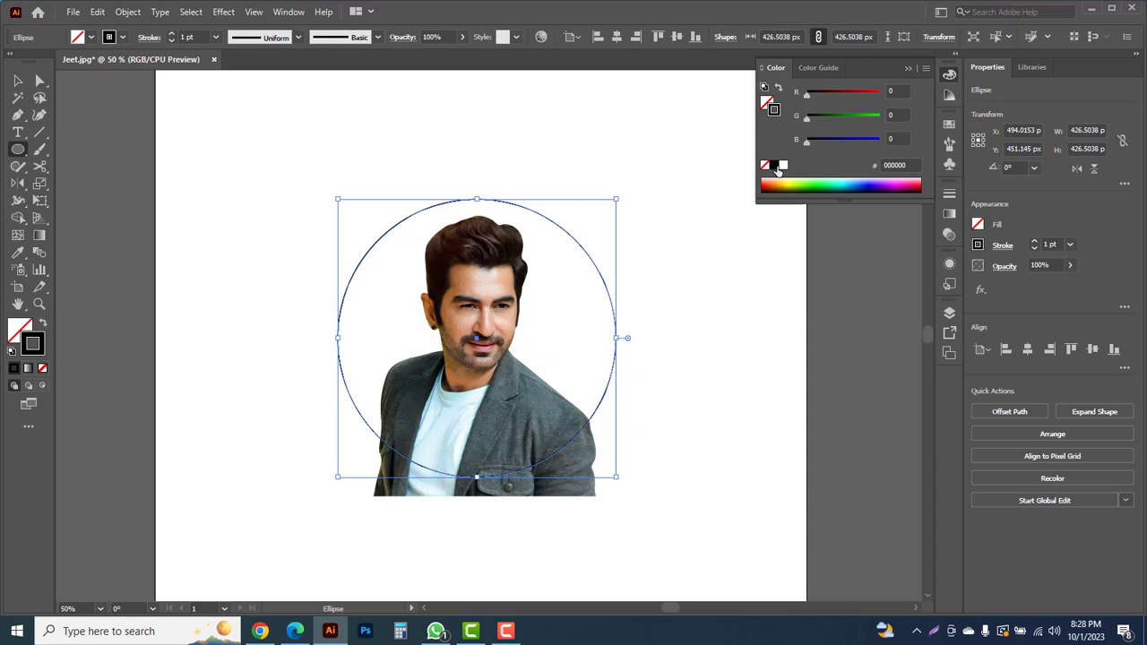
- Enlarge the clipped portrait to about 441 × 583 px and position it so the hair rises above the circle
left_click(18, 81)
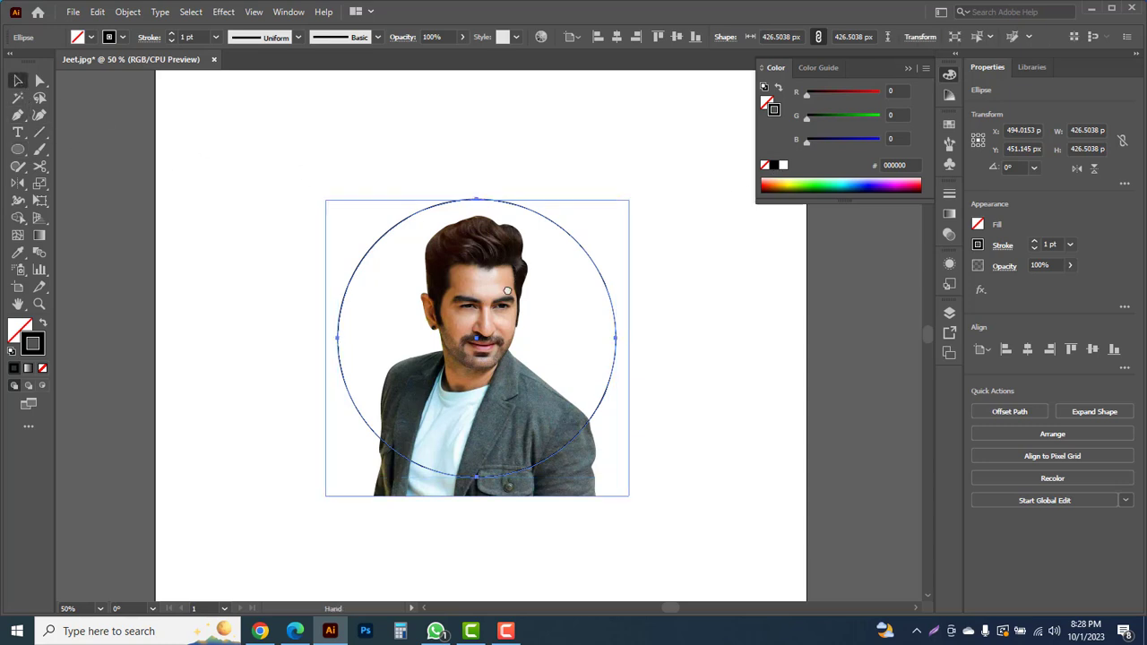
scroll(508, 298, "up", 1)
left_click(635, 251)
left_click(469, 294)
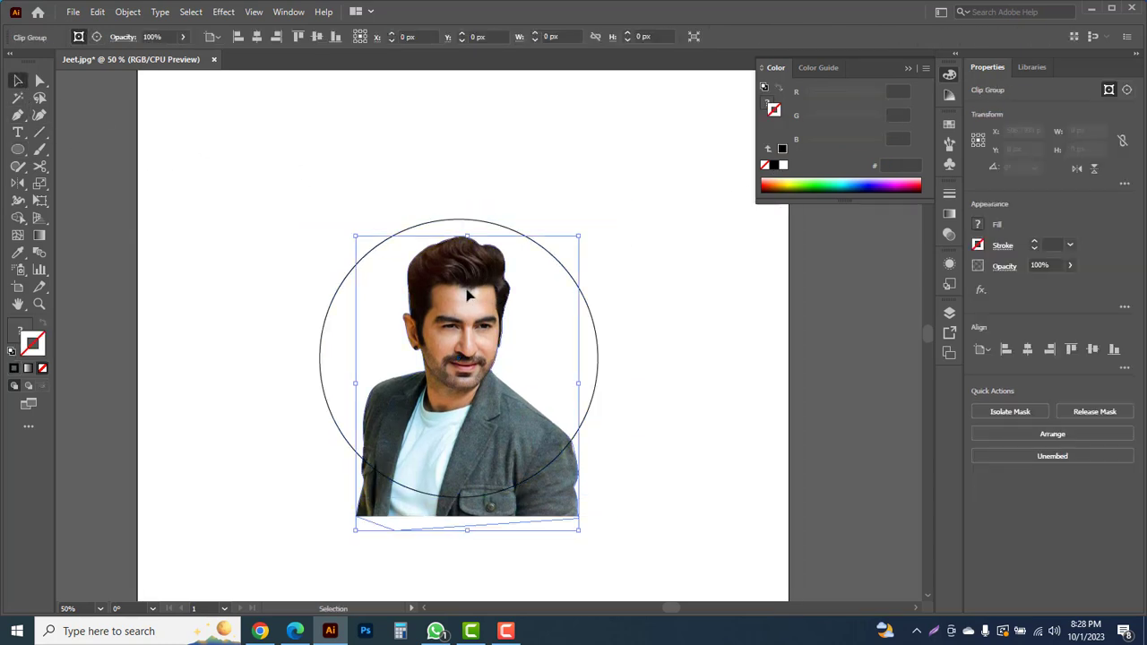
left_click_drag(577, 237, 620, 181)
left_click_drag(491, 293, 448, 317)
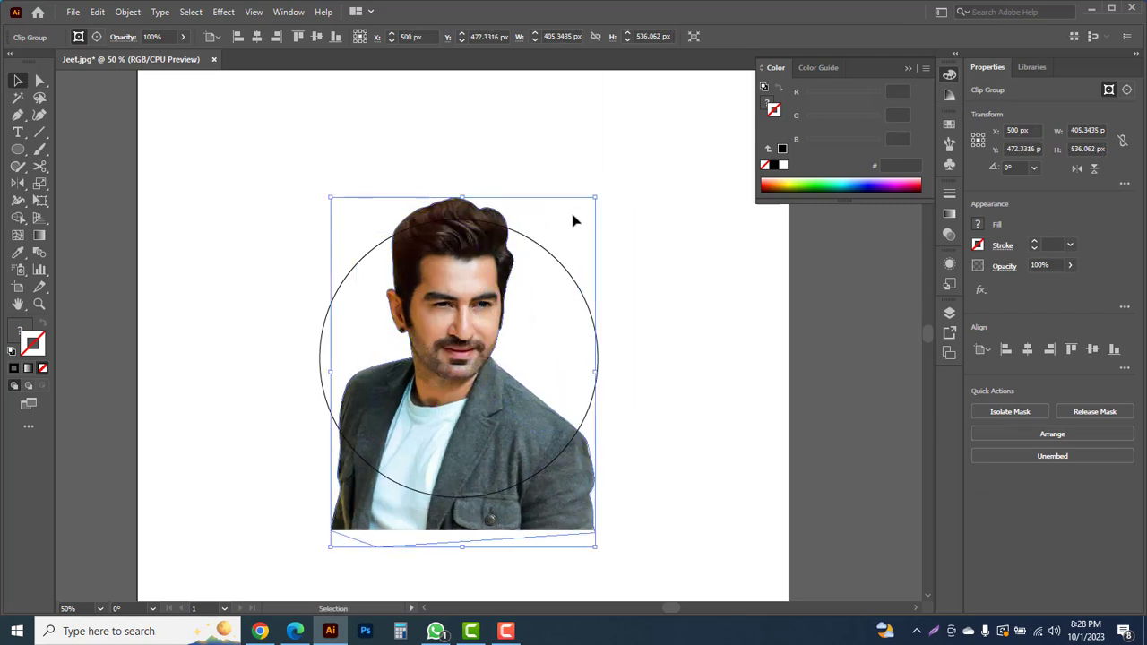
left_click_drag(597, 201, 618, 167)
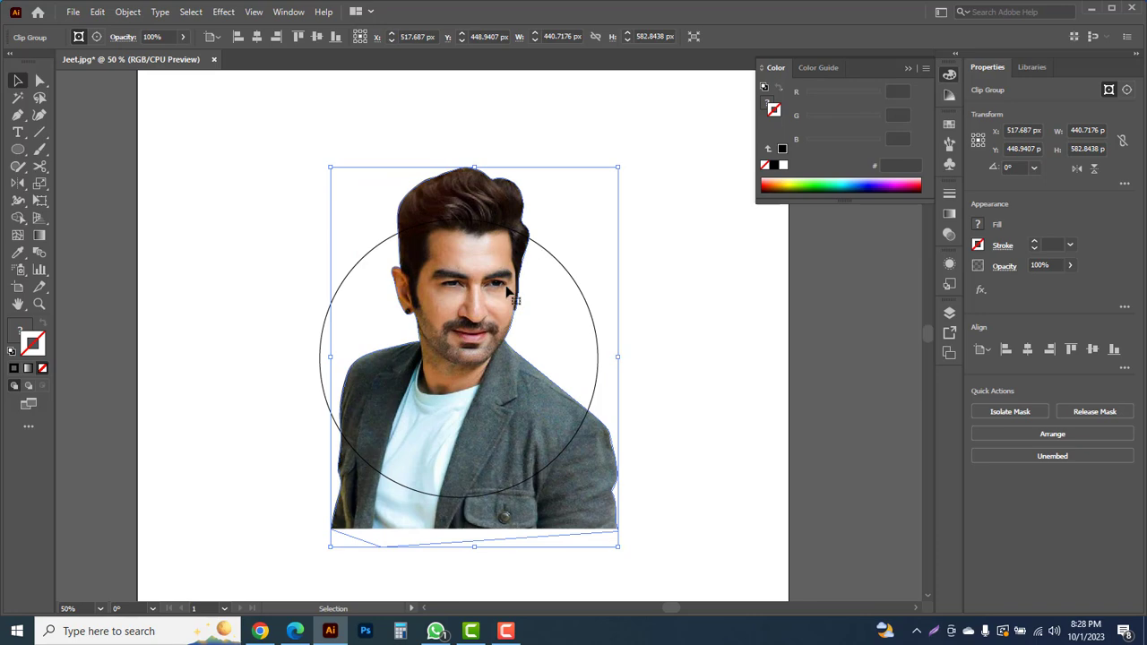
mouse_move(474, 304)
left_mouse_down()
mouse_move(470, 288)
mouse_move(473, 310)
left_mouse_up()
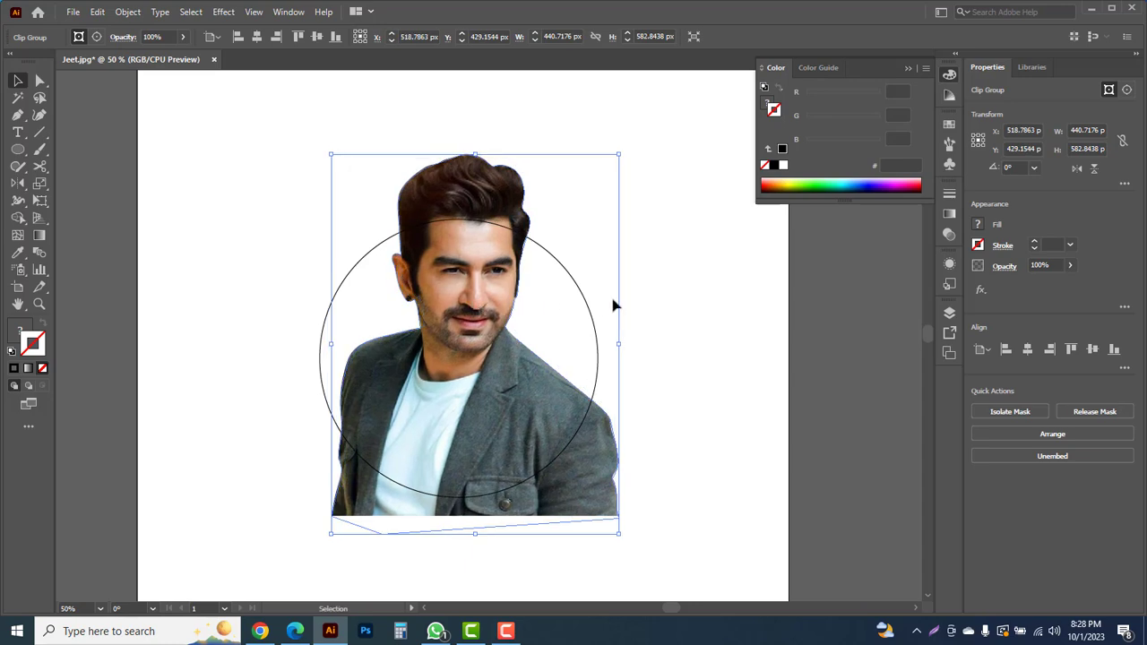
left_click(659, 298)
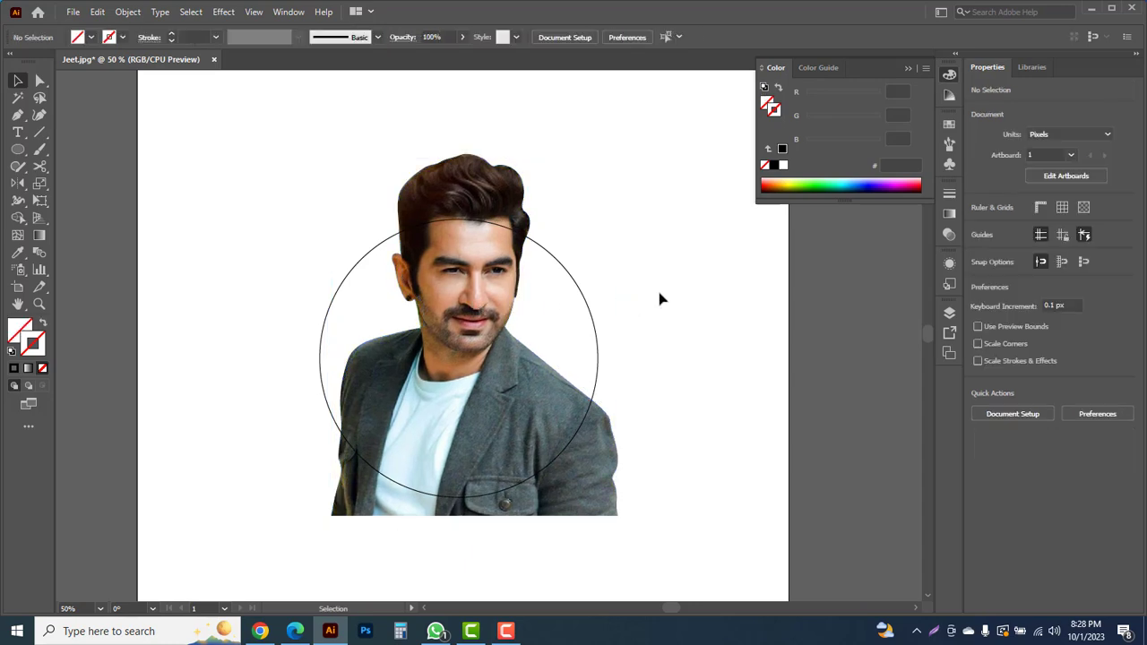
- Select the circle and set its stroke weight to 8 pt
left_click(584, 299)
key("x")
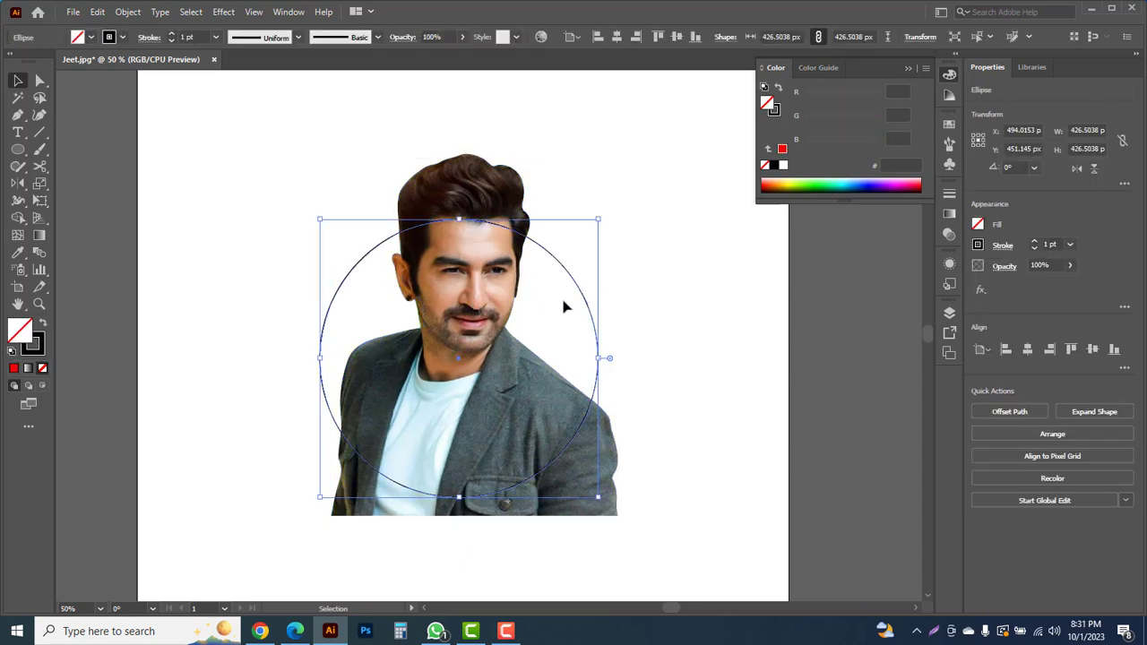
left_click(1036, 243)
left_click(1035, 243)
left_click(1035, 243)
left_click(1035, 243)
left_click(1035, 242)
left_click(1036, 243)
left_click(1036, 243)
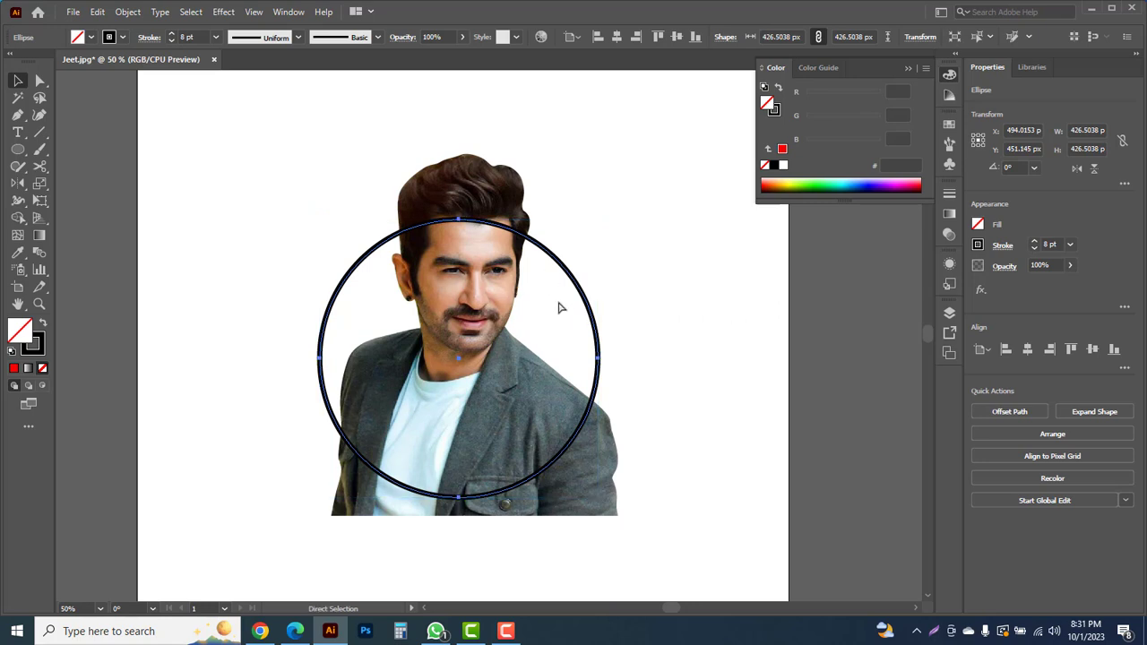
- Select the circle together with the portrait and make a clipping mask from them
left_click_drag(224, 135, 577, 365)
right_click(476, 289)
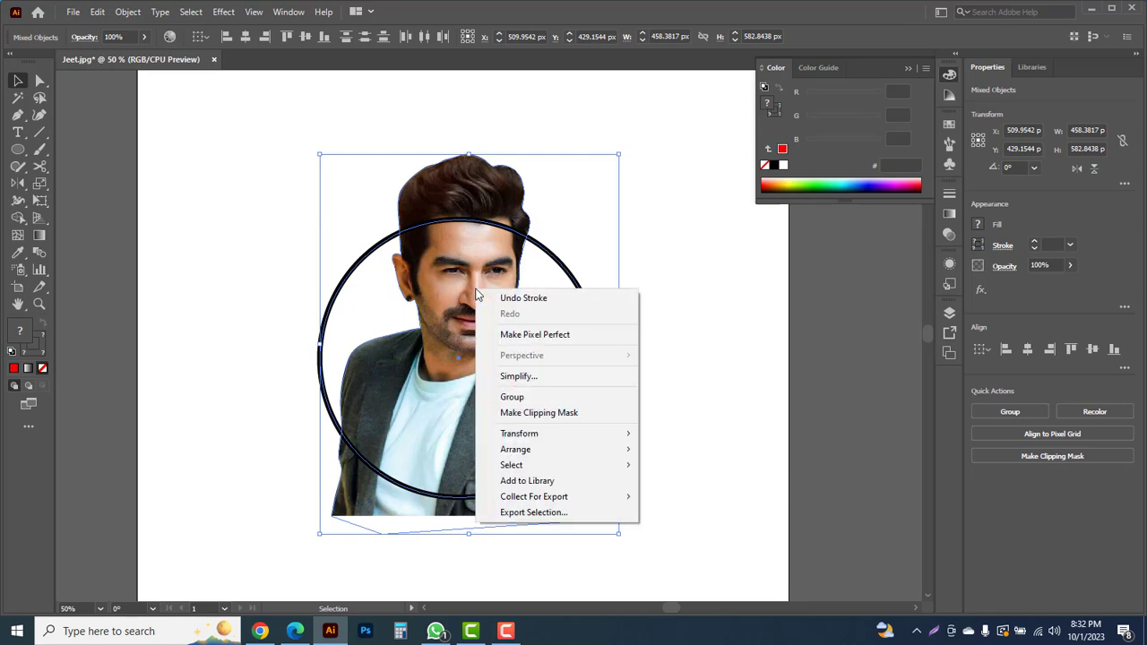
left_click(543, 414)
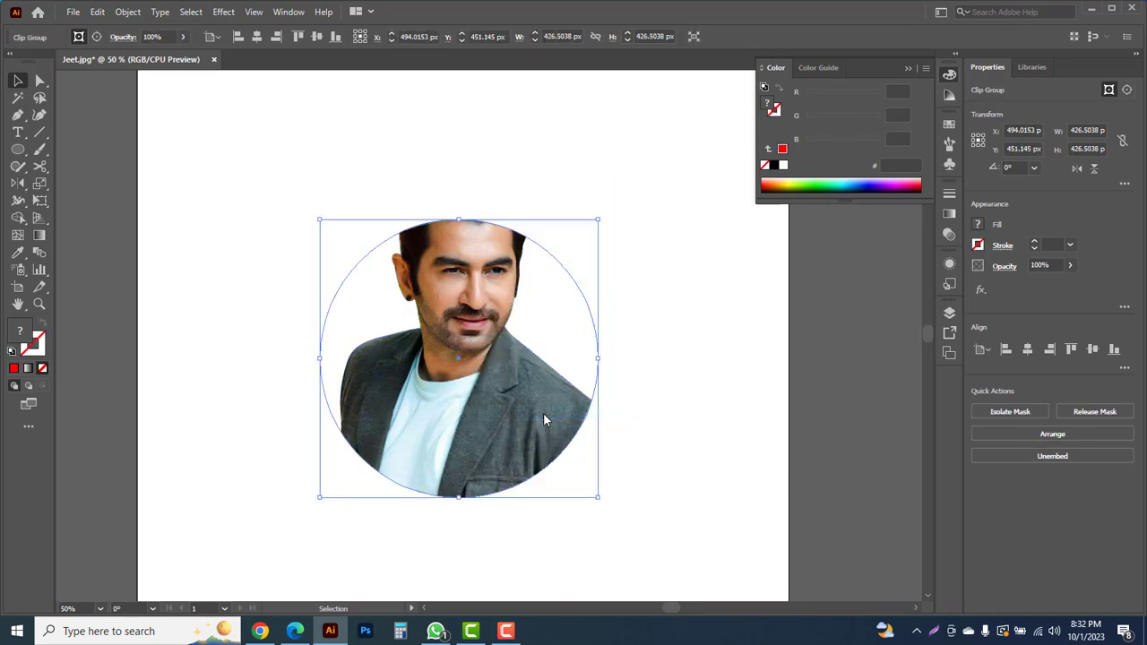
- Add an anchor point on the circular mask path on each side of the man's head
left_click(18, 115)
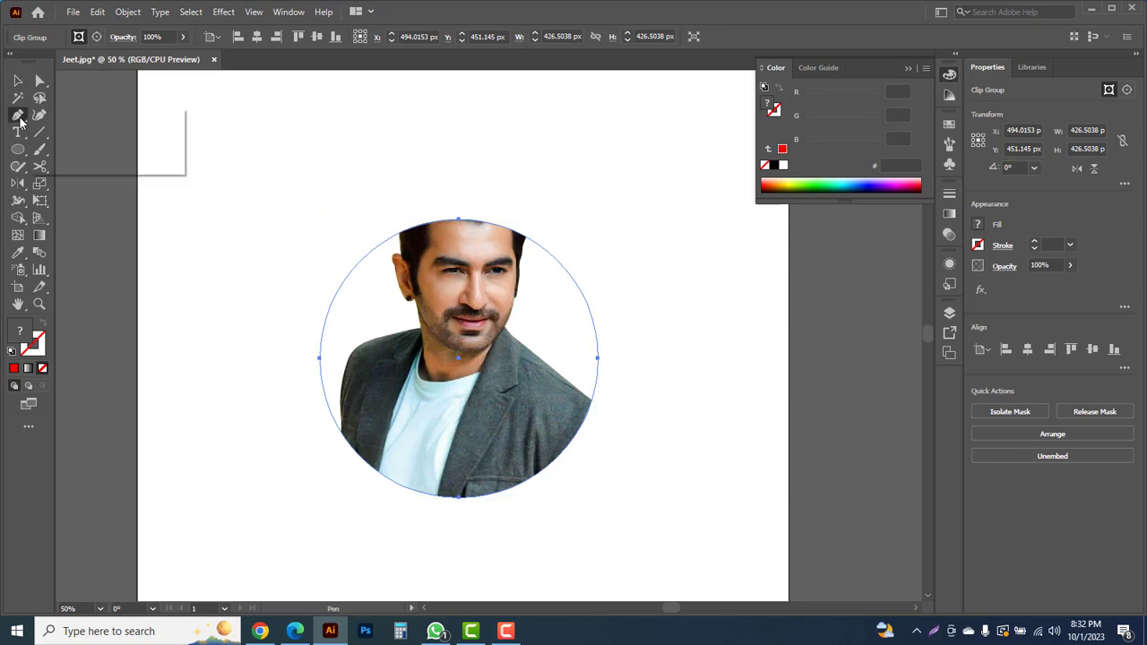
left_click(81, 121)
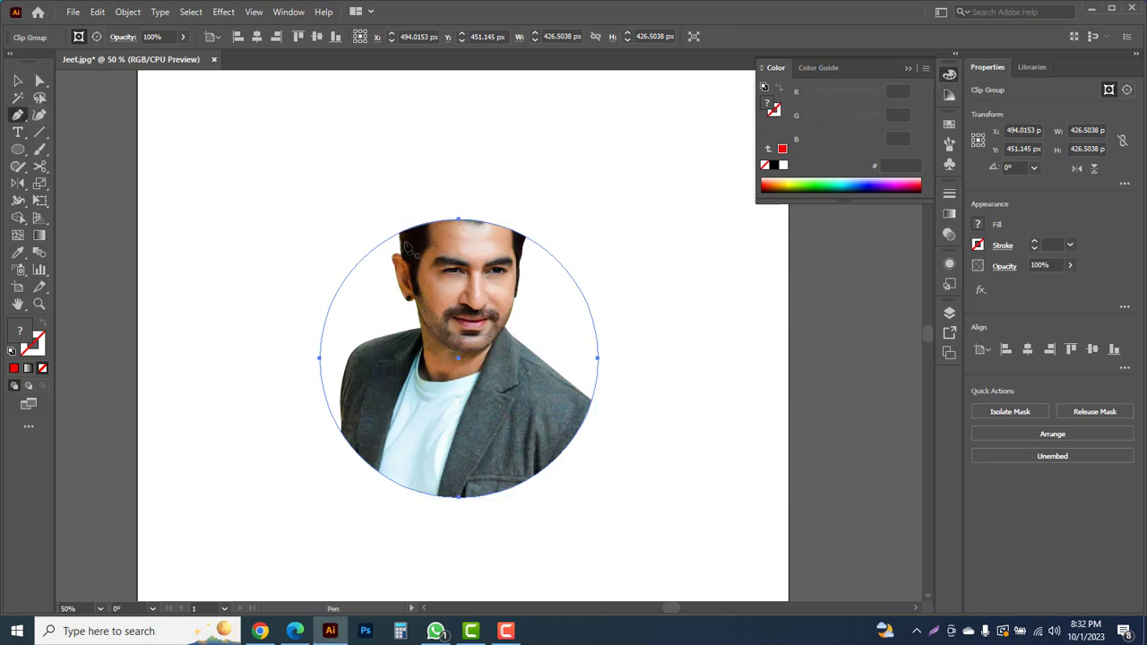
left_click_drag(305, 145, 676, 354)
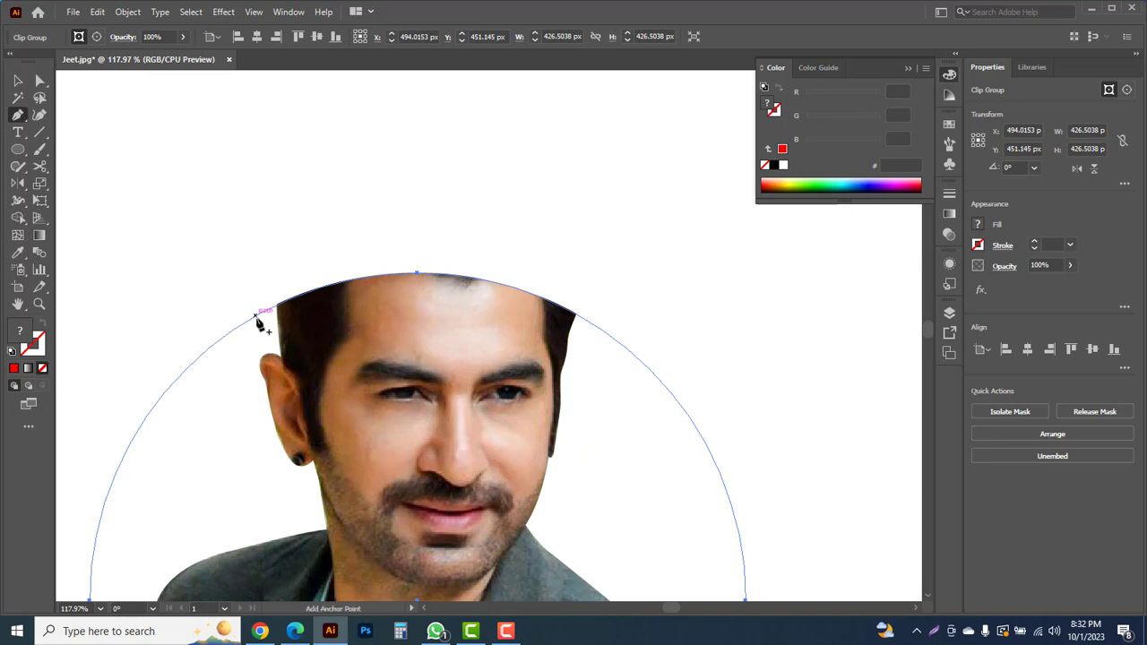
left_click(256, 316)
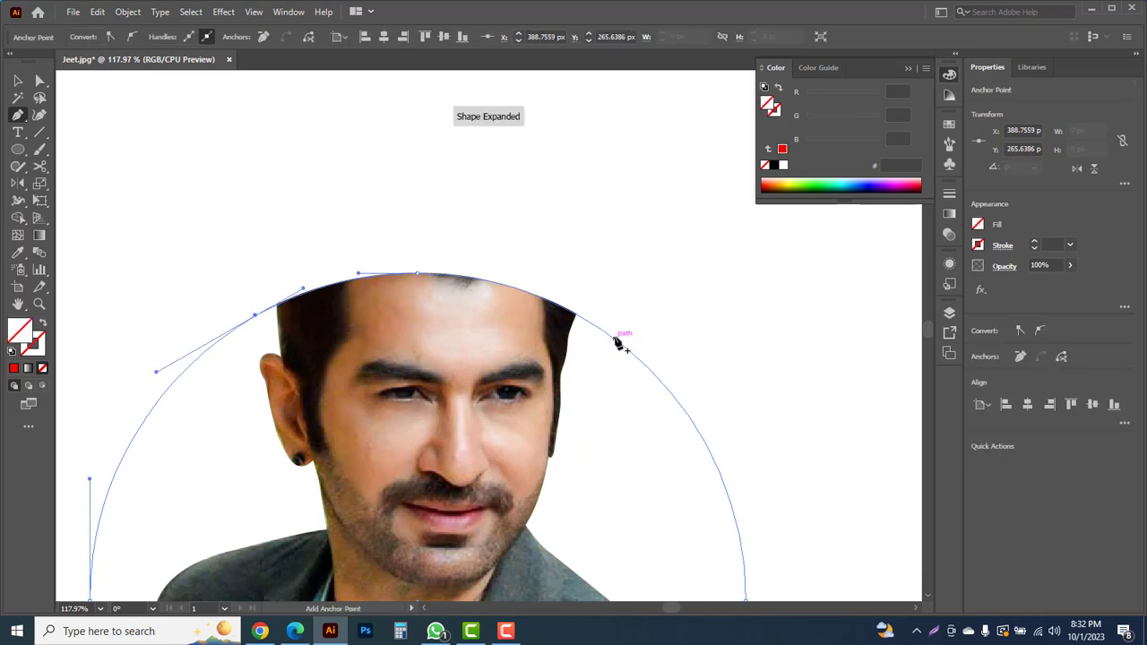
left_click(612, 336)
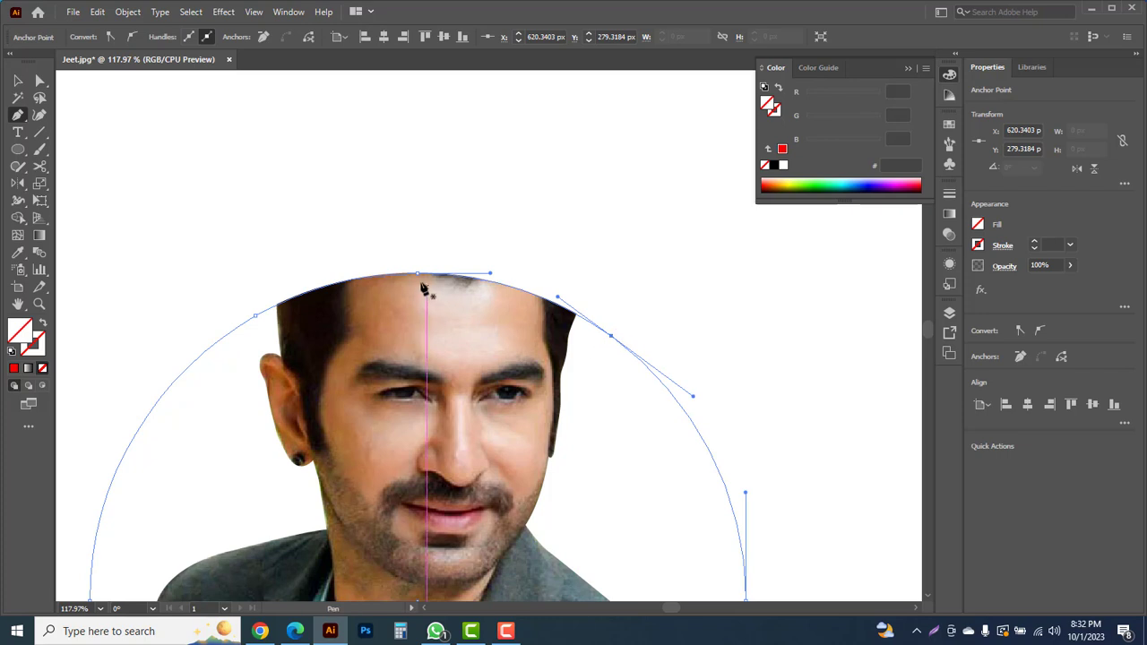
- Move the mask path's top anchor point straight up to just above the man's hair
left_click_drag(40, 80, 111, 88)
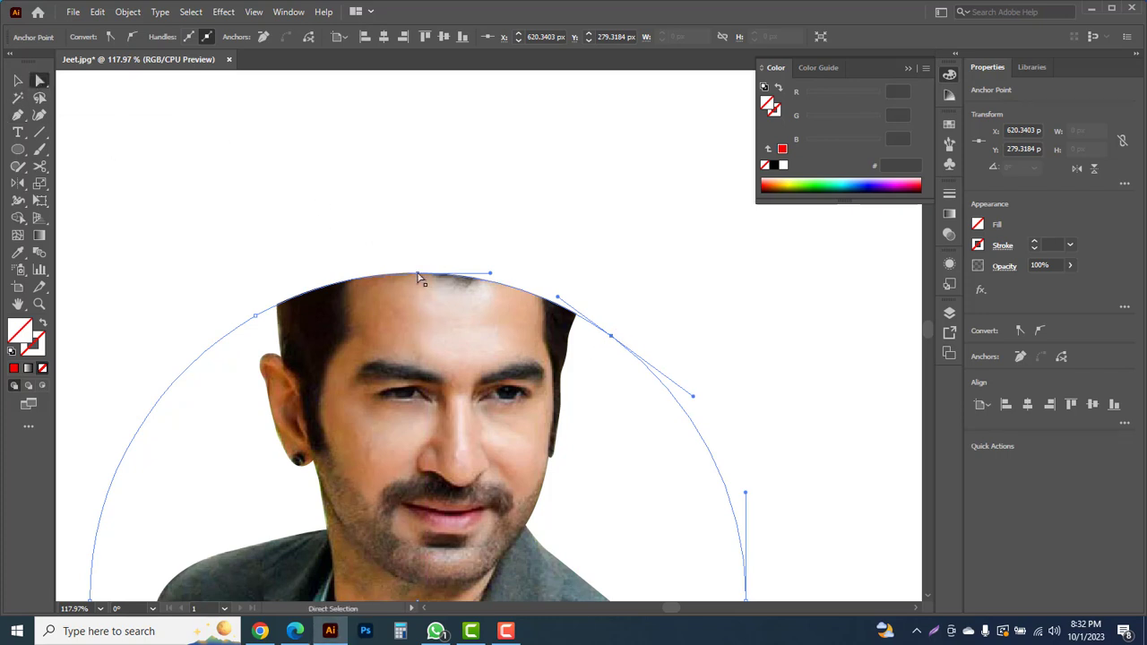
left_click(417, 274)
left_click_drag(416, 273, 416, 115)
key("space")
left_click_drag(438, 205, 438, 252)
left_click_drag(417, 164, 417, 132)
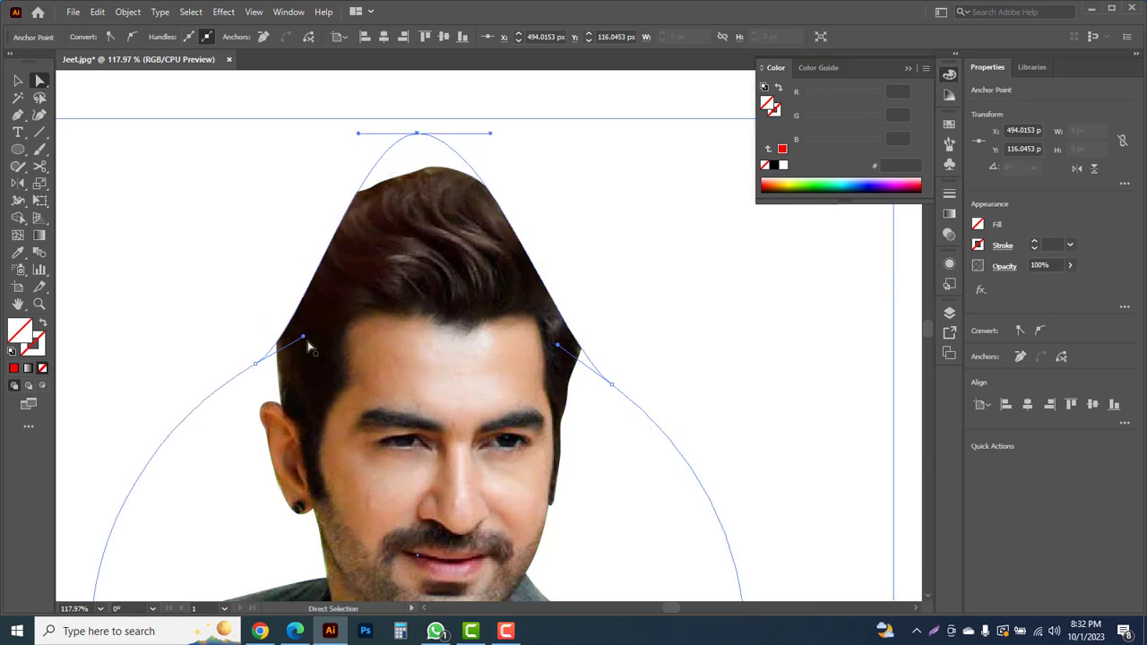
- Pull the handles of the two side anchors outward and up so the mask path curves around all the hair
key("alt")
left_click_drag(305, 337, 214, 202)
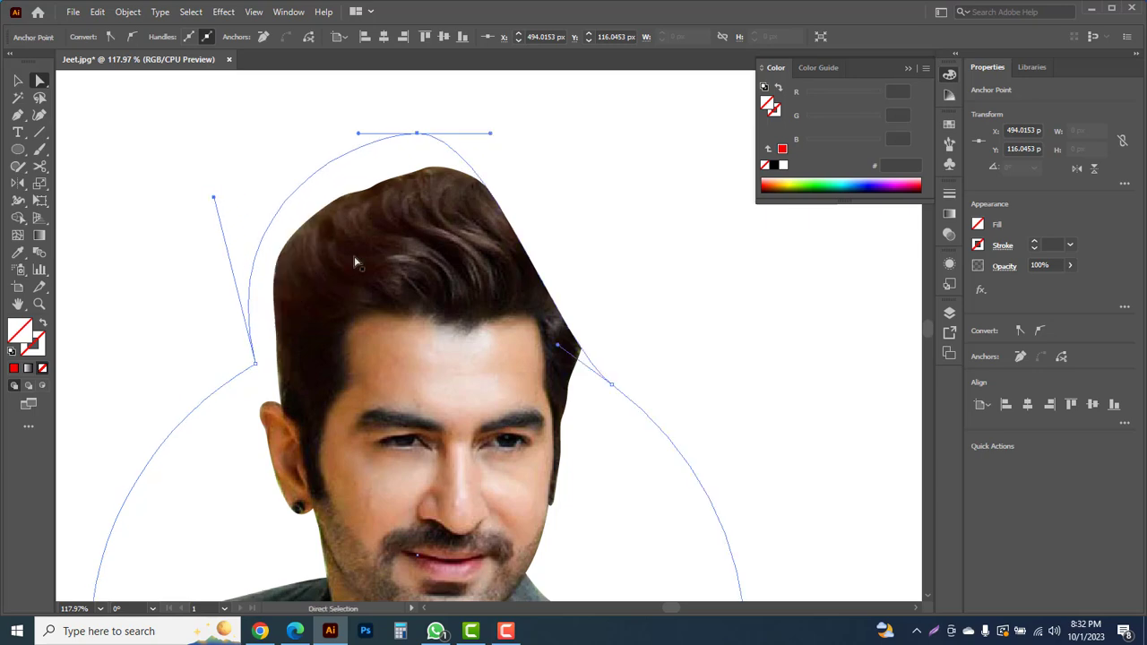
left_click_drag(558, 348, 609, 268)
key("ctrl+z")
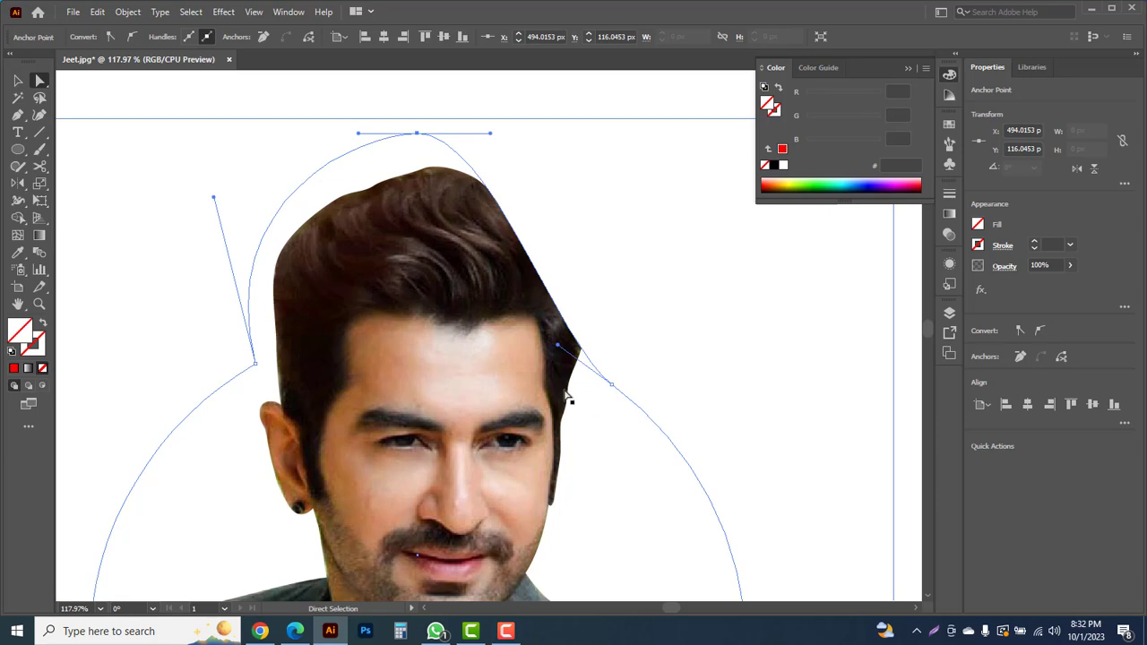
left_click_drag(556, 351, 660, 186)
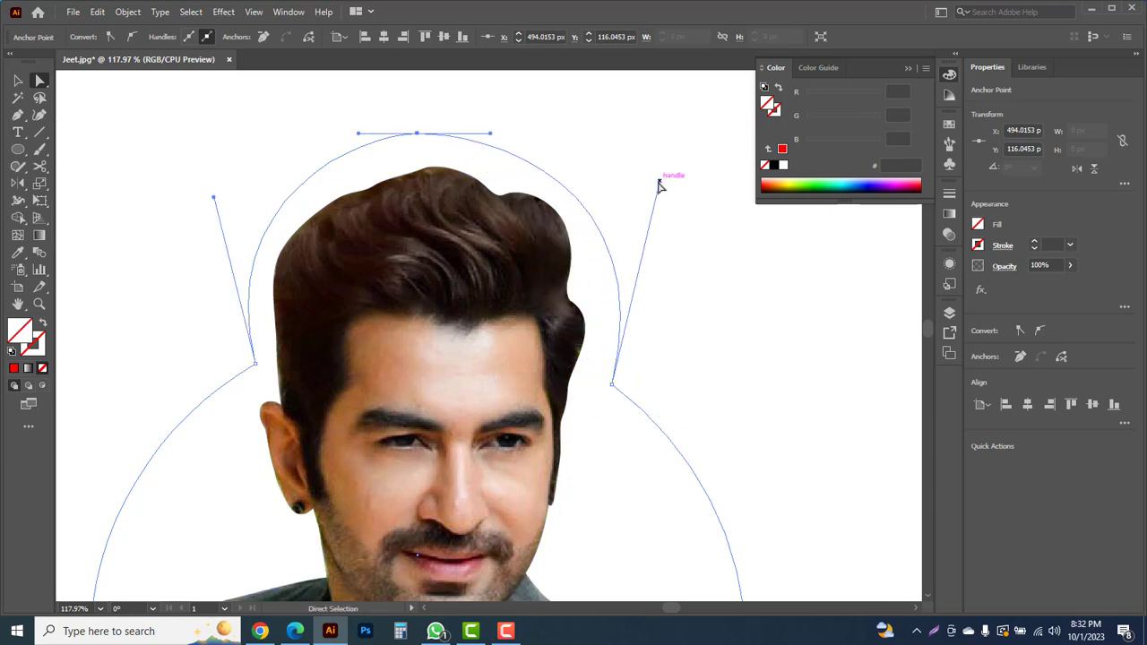
key("ctrl+space")
left_click(466, 372, "ctrl+alt")
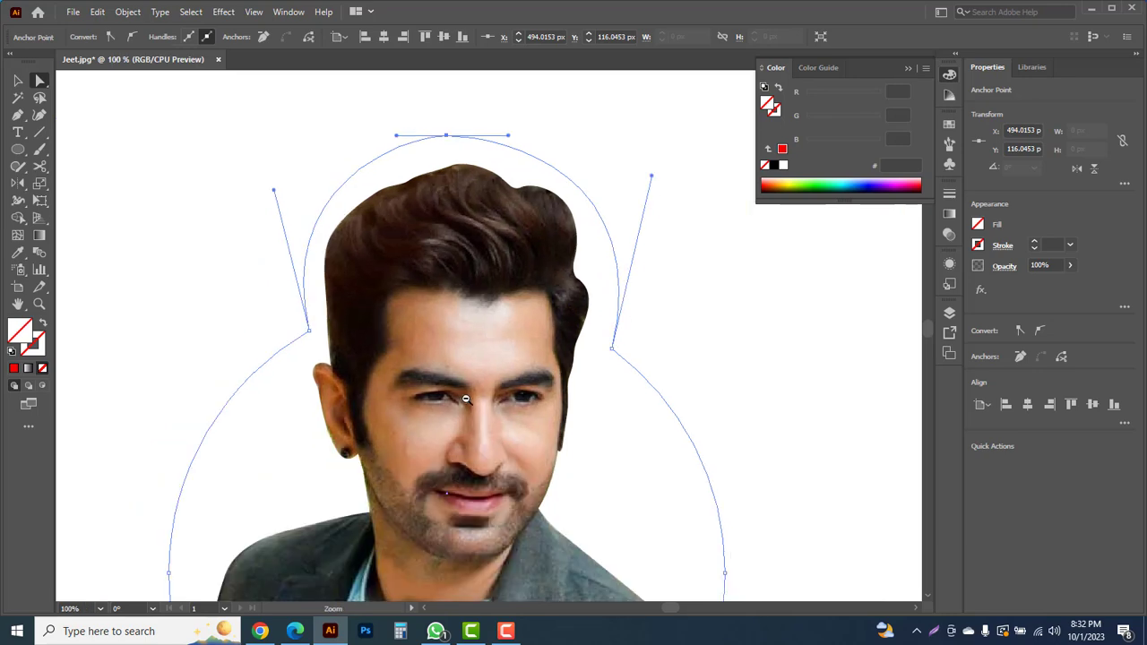
left_click(468, 385, "ctrl+alt")
left_click(470, 383, "ctrl+alt")
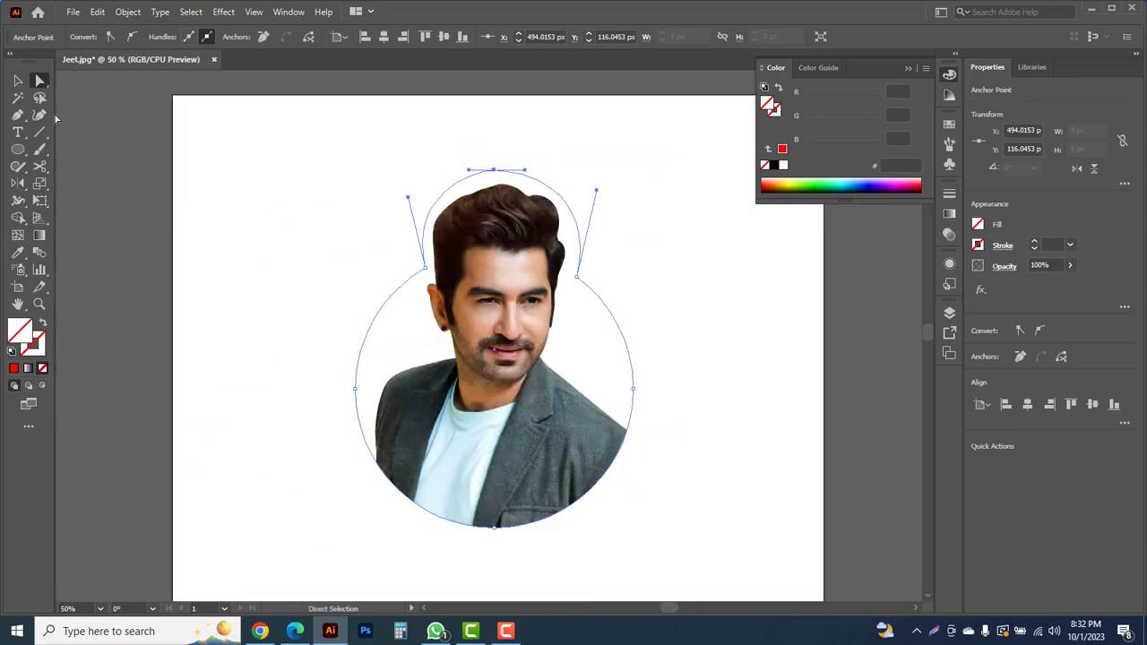
left_click(18, 82)
left_click(266, 236)
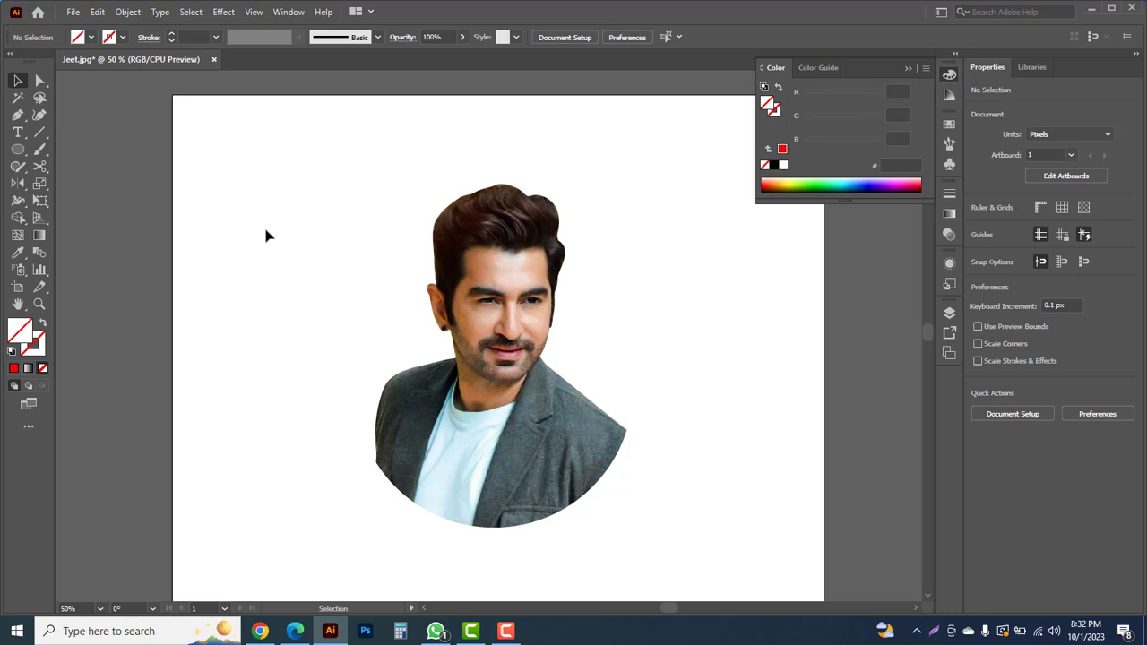
- Paste the copied 8 pt black circle in front in its original place and send it to the back, behind the portrait
key("a")
key("ctrl+z")
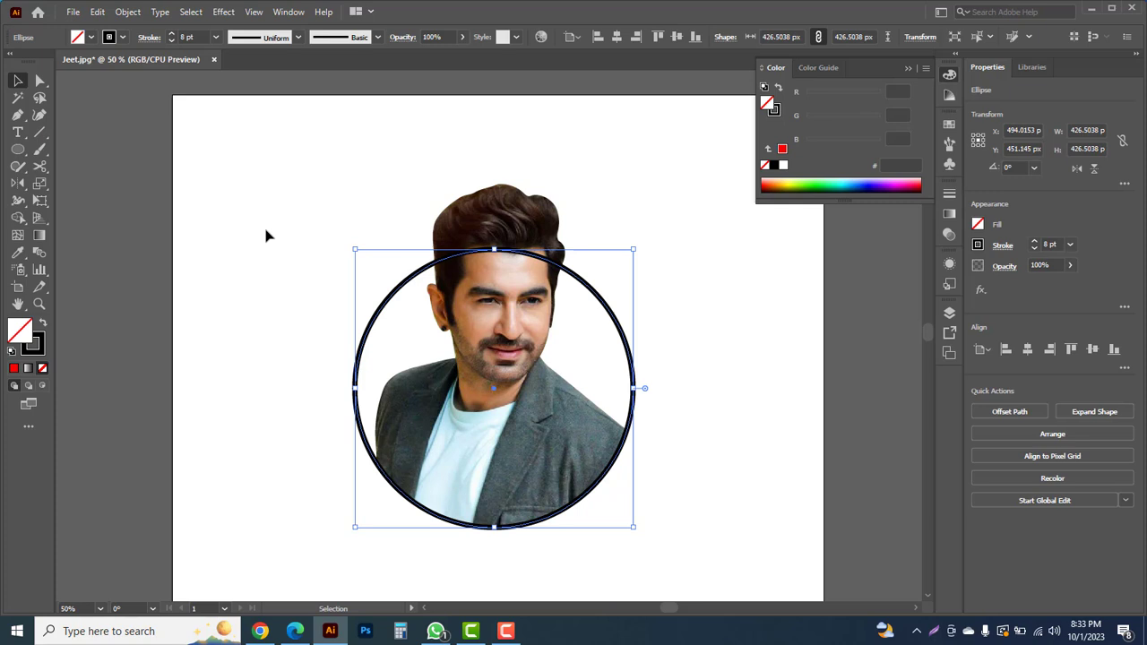
right_click(615, 324)
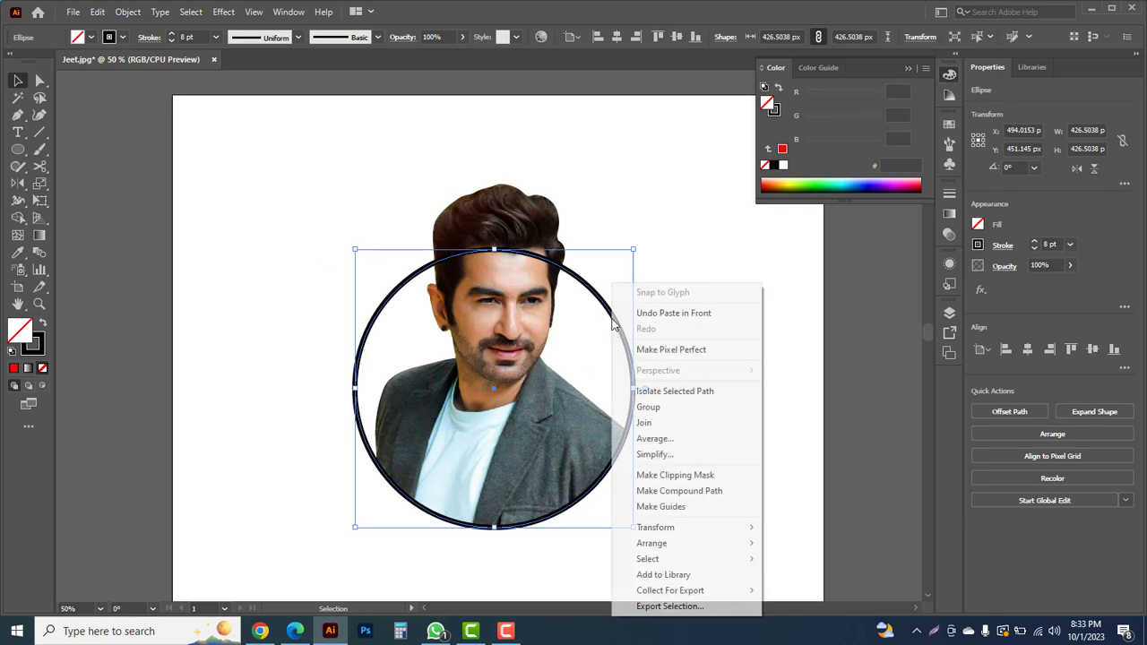
mouse_move(665, 545)
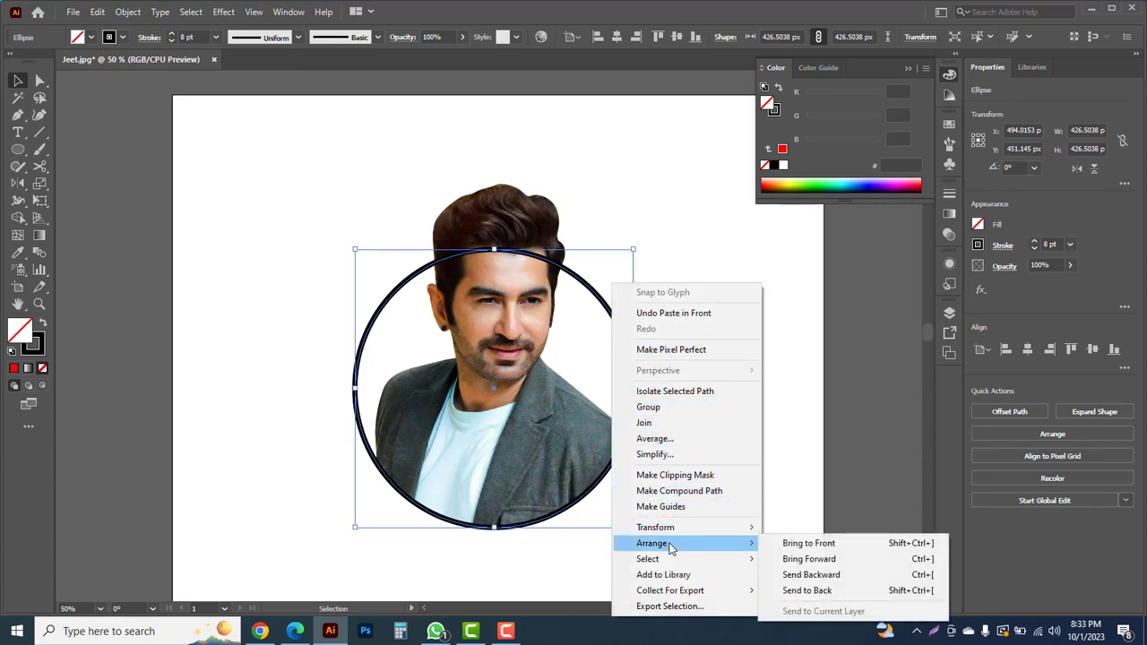
left_click(829, 591)
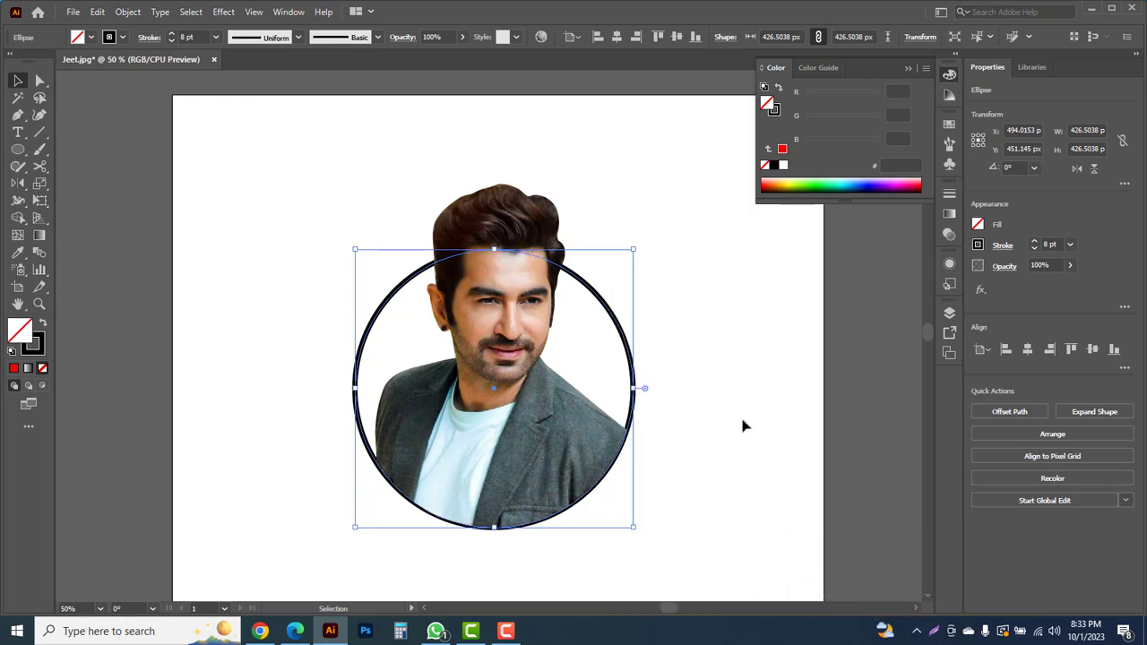
left_click(743, 341)
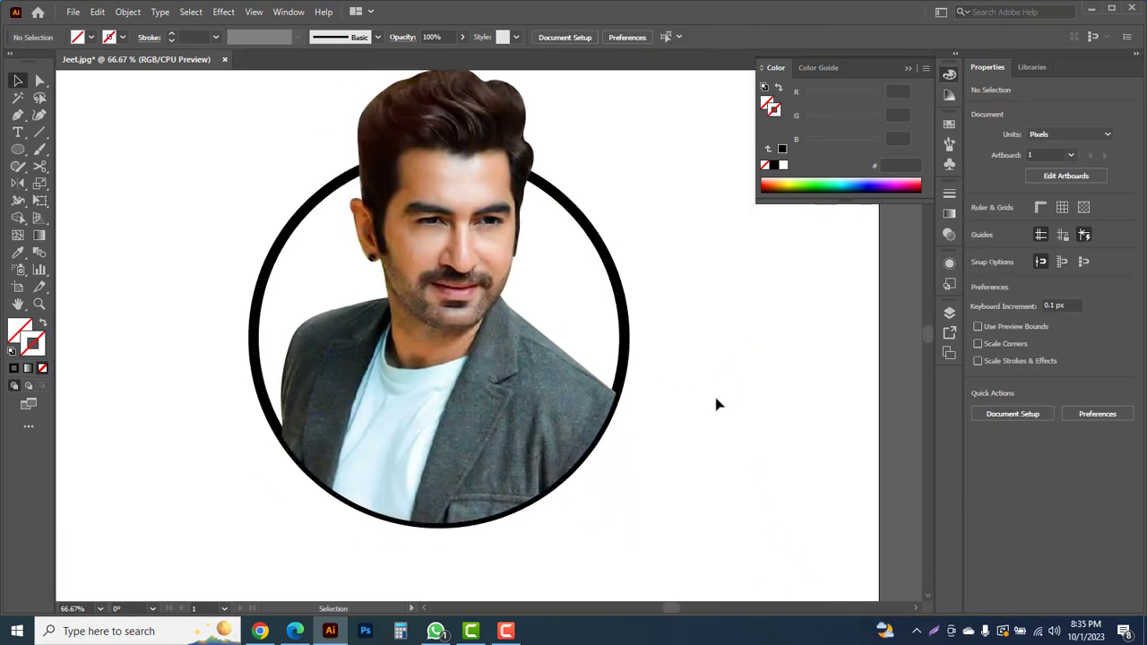
- Lock the clipped portrait so that the black circle behind it can be edited on its own
left_click_drag(630, 343, 696, 358)
key("ctrl+z")
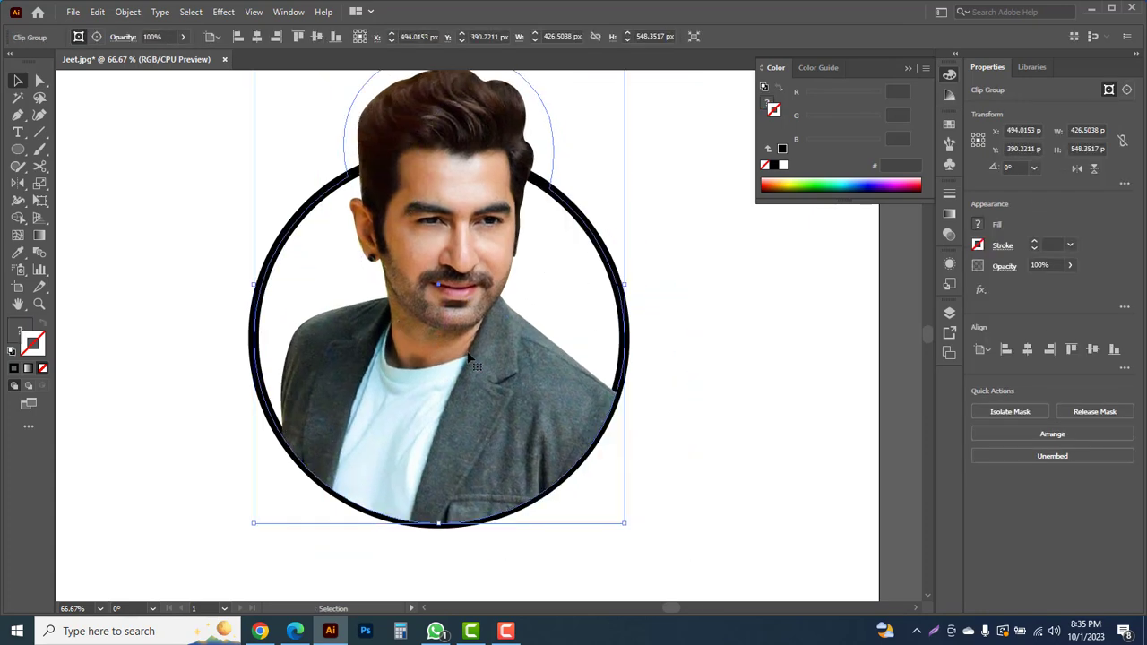
left_click(128, 12)
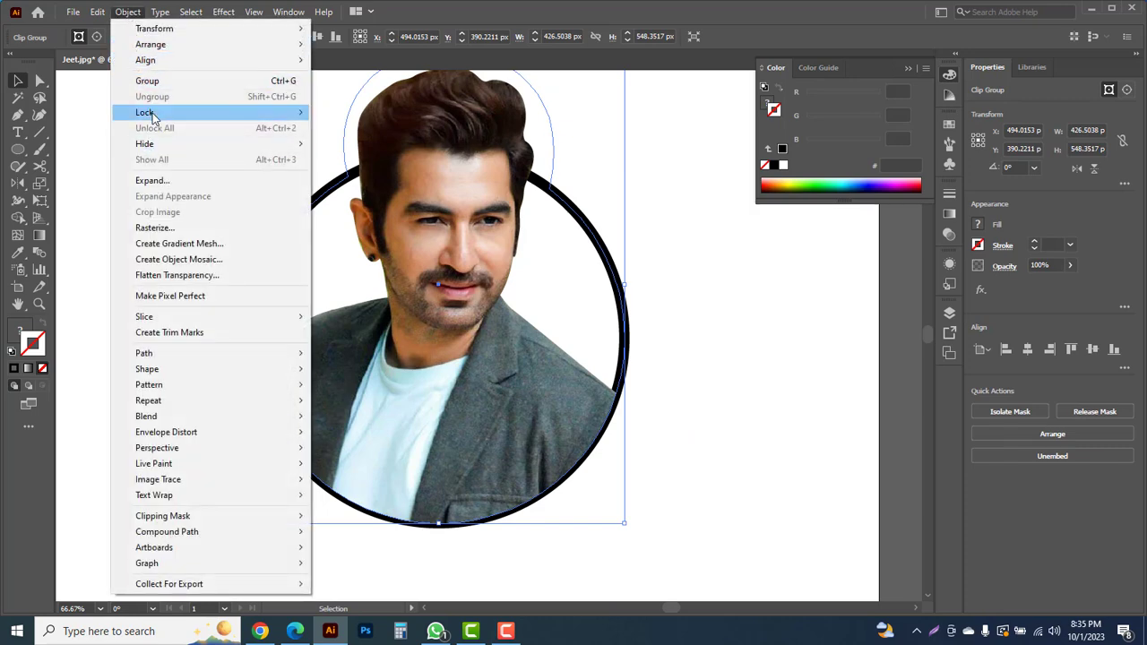
mouse_move(155, 115)
left_click(438, 120)
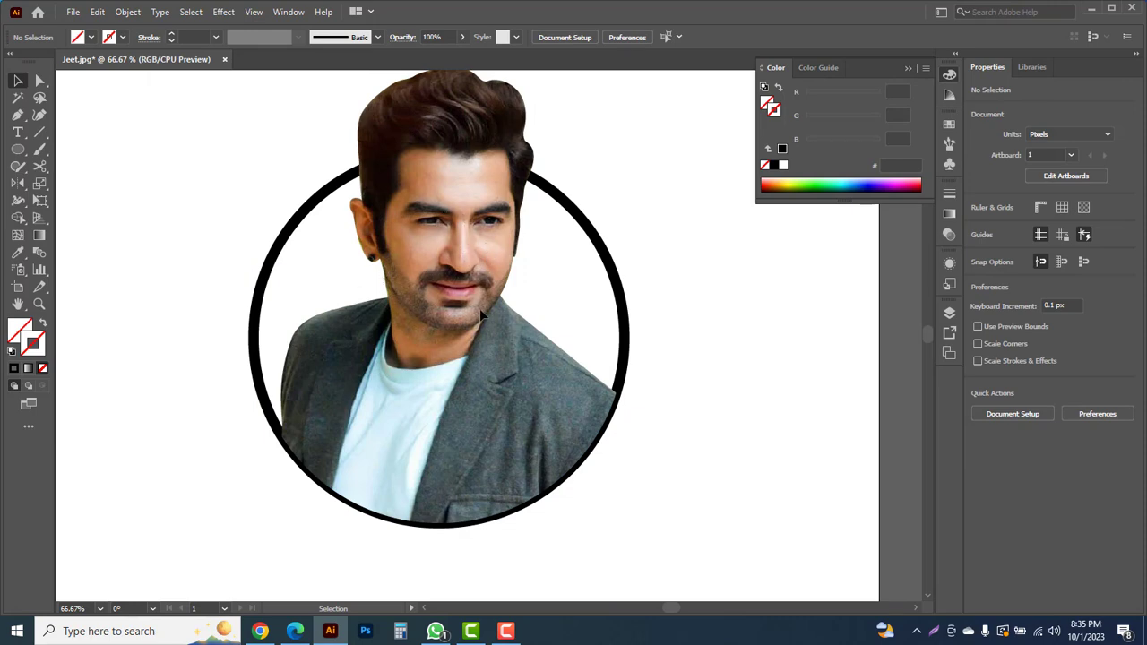
- Enlarge the black circle evenly from its centre to about 438 px so it frames the portrait's lower edge
left_click_drag(643, 257, 583, 289)
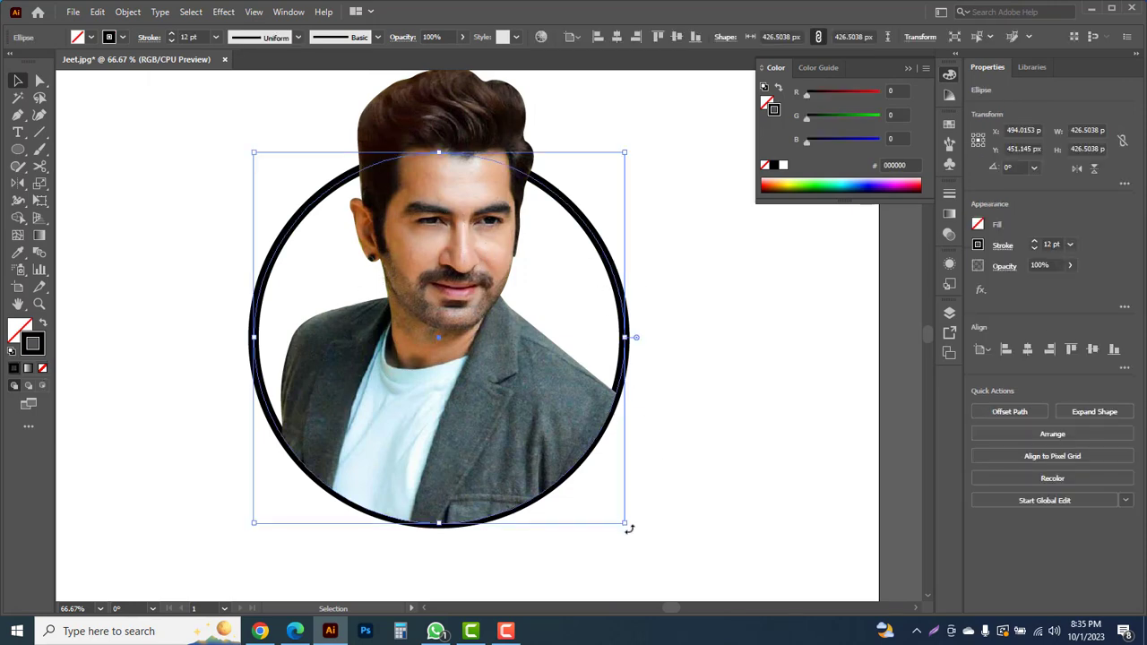
left_click_drag(625, 523, 630, 529)
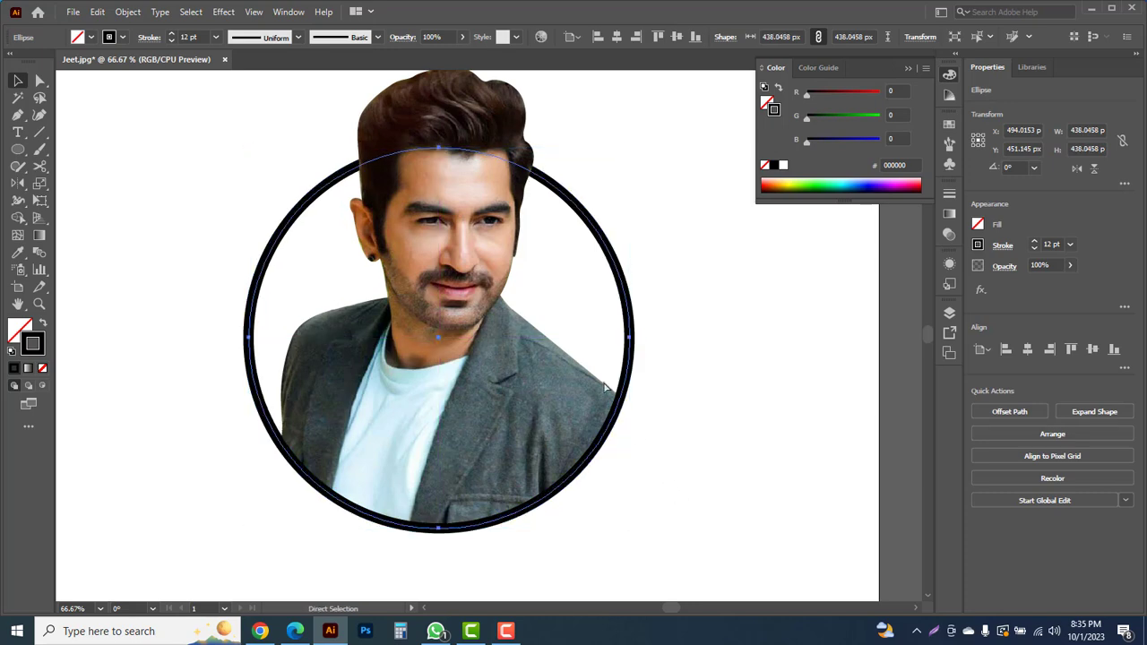
scroll(647, 449, "up", 5)
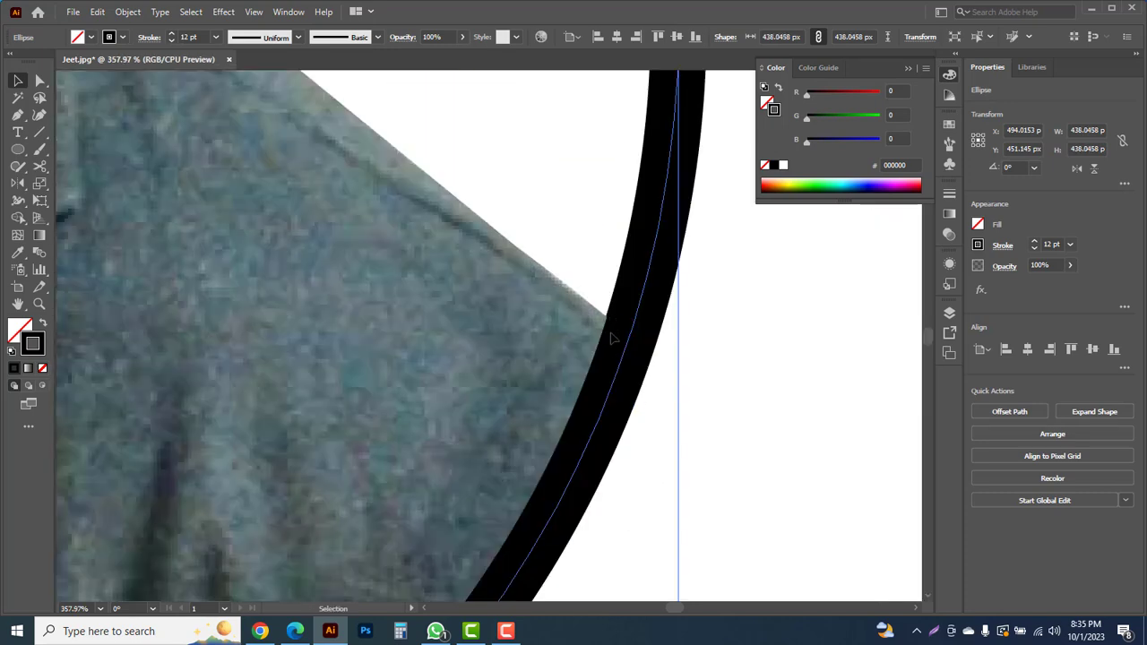
scroll(502, 392, "down", 4)
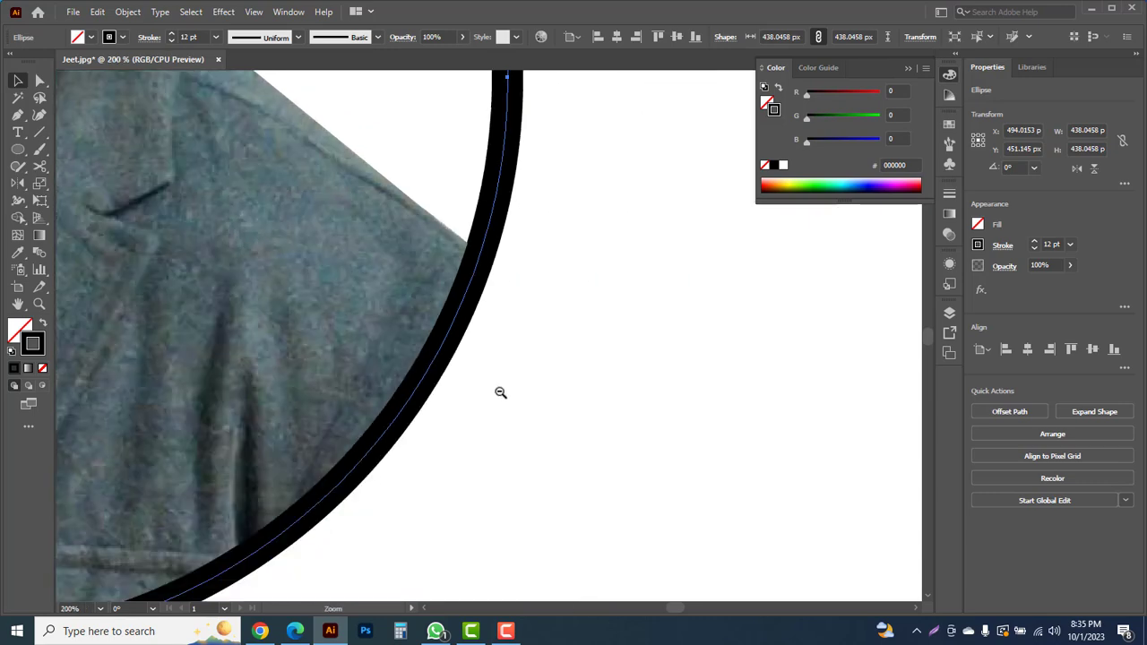
scroll(500, 392, "down", 1)
left_click_drag(379, 256, 563, 439)
left_click(686, 374)
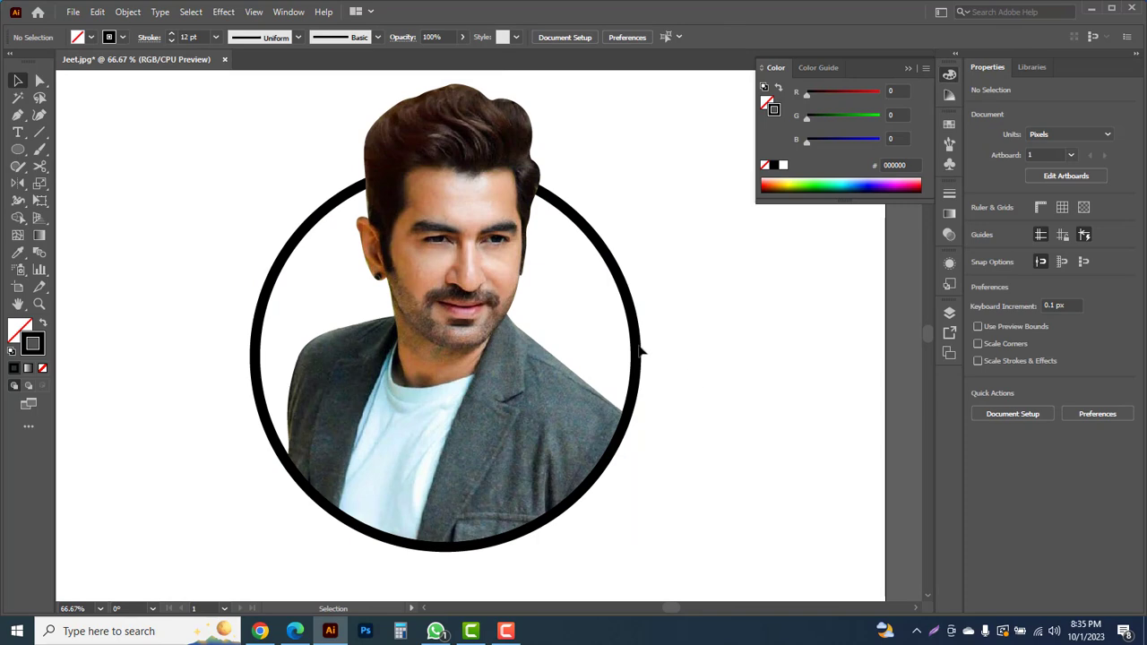
- Set the circle's stroke colour to orange-red FA4500 (R 250, G 69, B 0)
left_click(640, 352)
left_click_drag(804, 99, 879, 99)
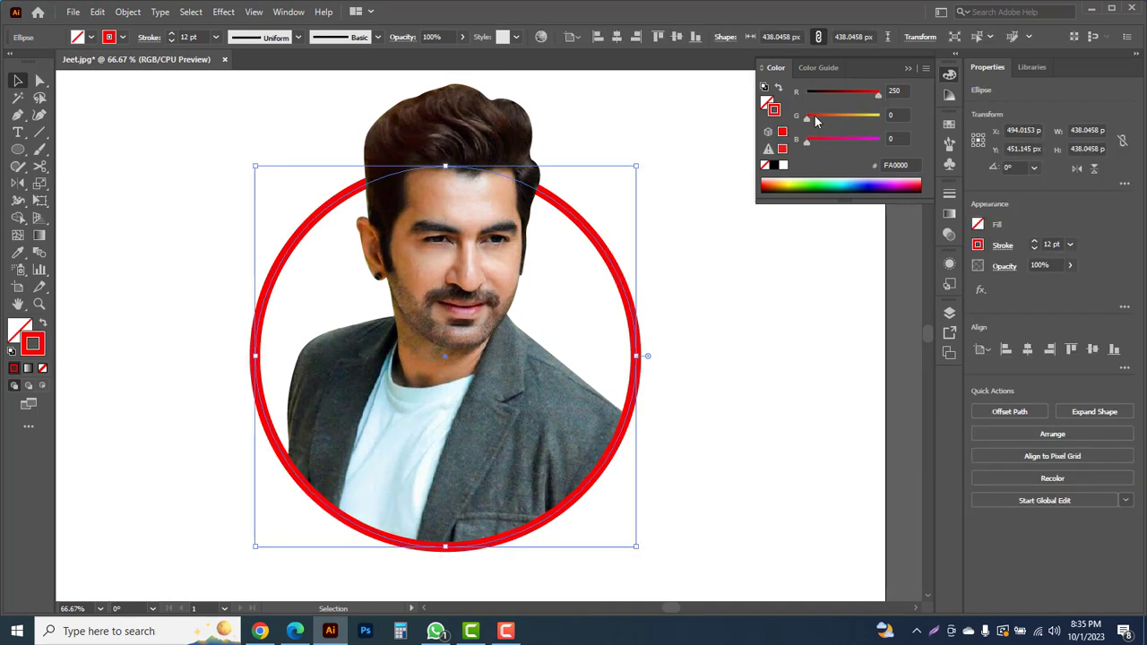
left_click_drag(807, 123, 842, 122)
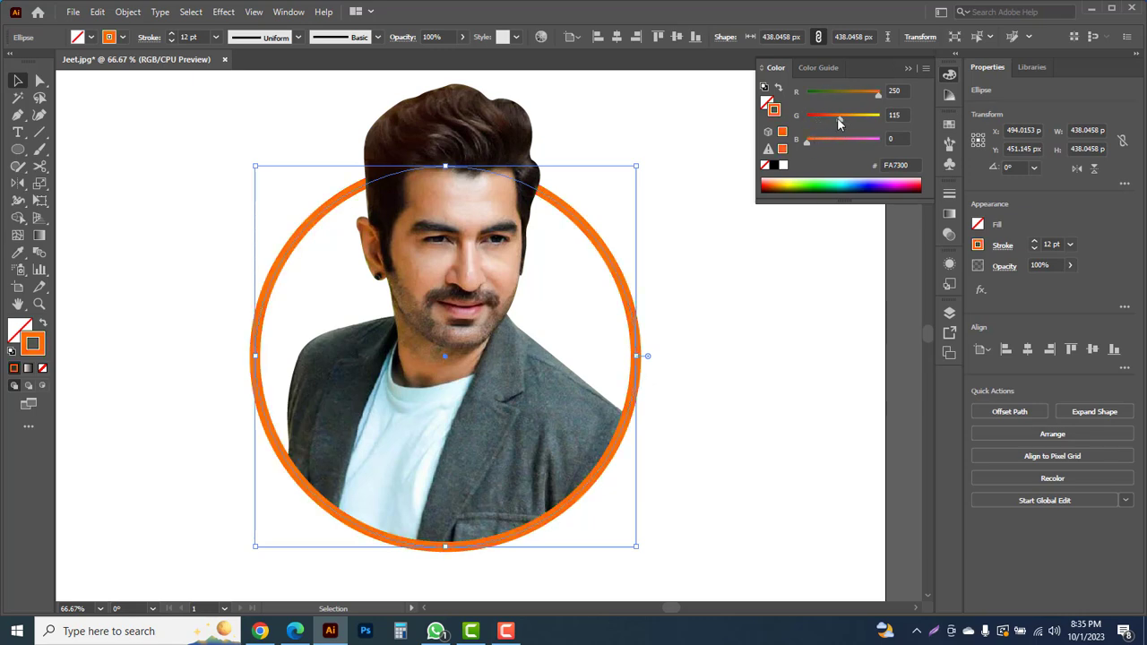
left_click_drag(835, 124, 826, 185)
left_click(748, 304)
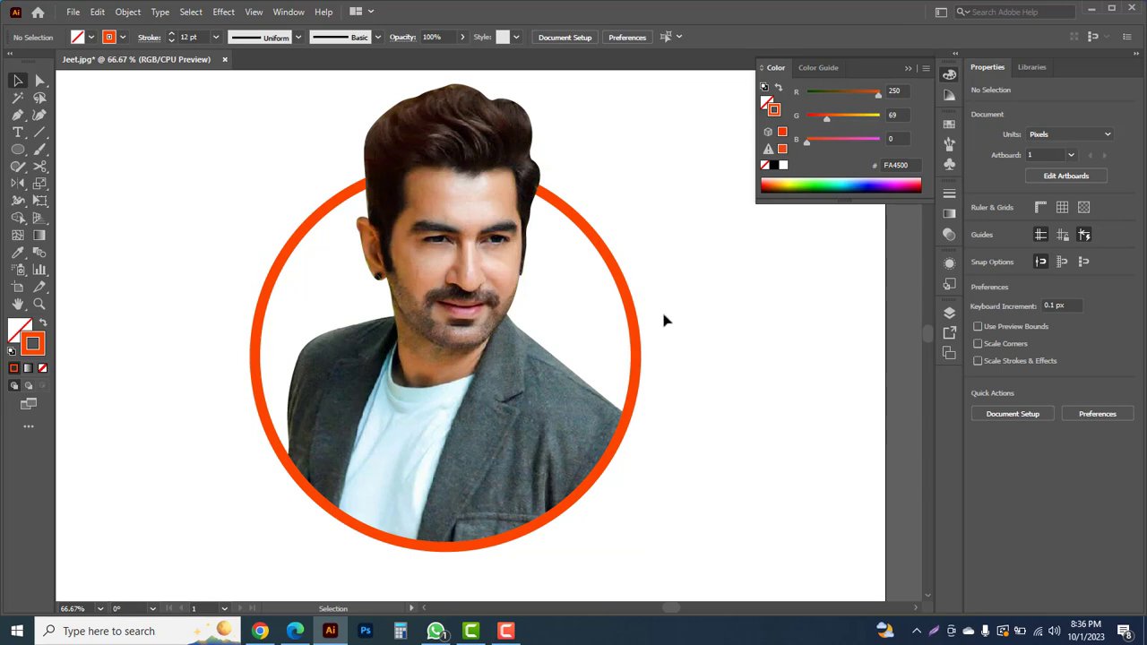
- Try several variable width profiles on the ring's stroke, then return it to the Uniform profile
left_click(626, 328)
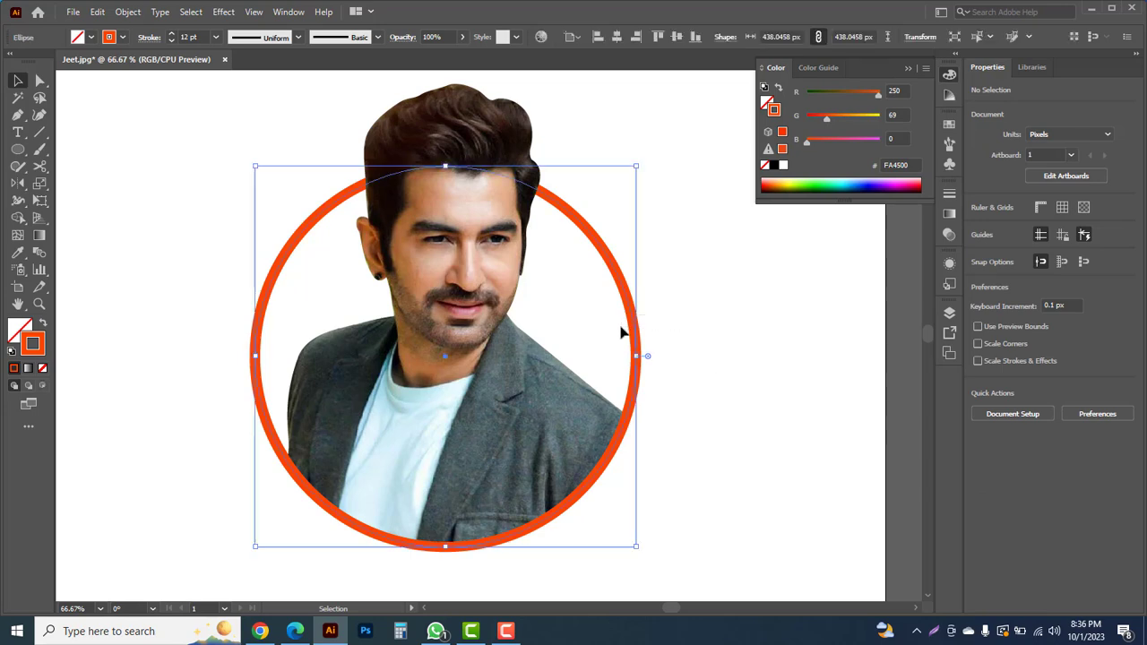
left_click(295, 39)
left_click(260, 86)
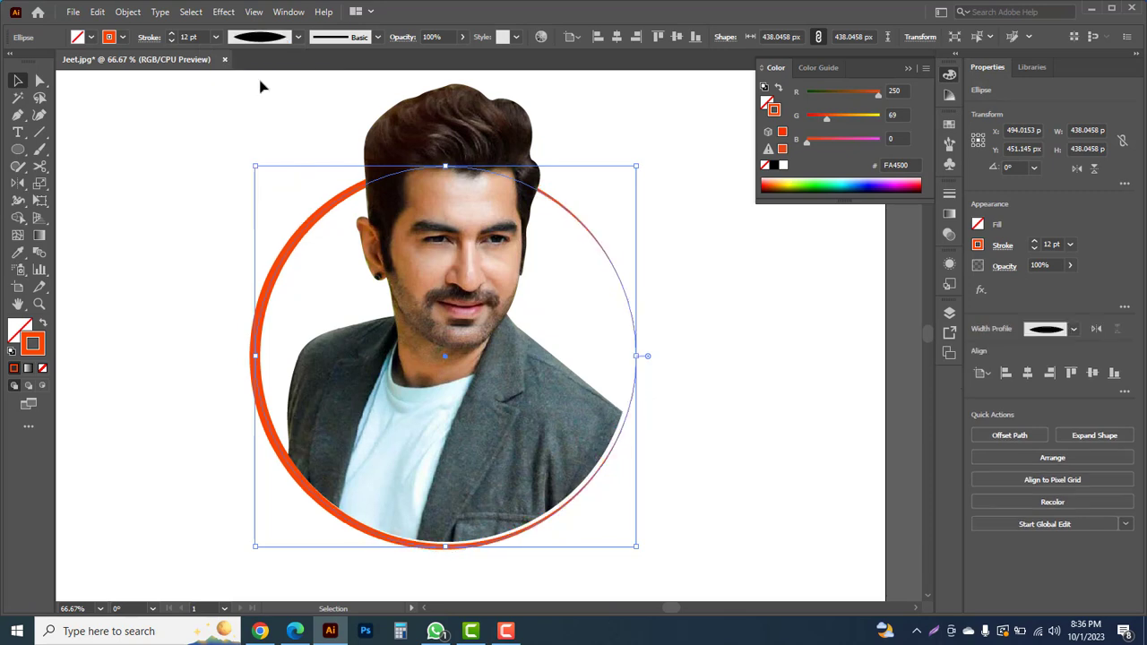
left_click(296, 39)
left_click(257, 111)
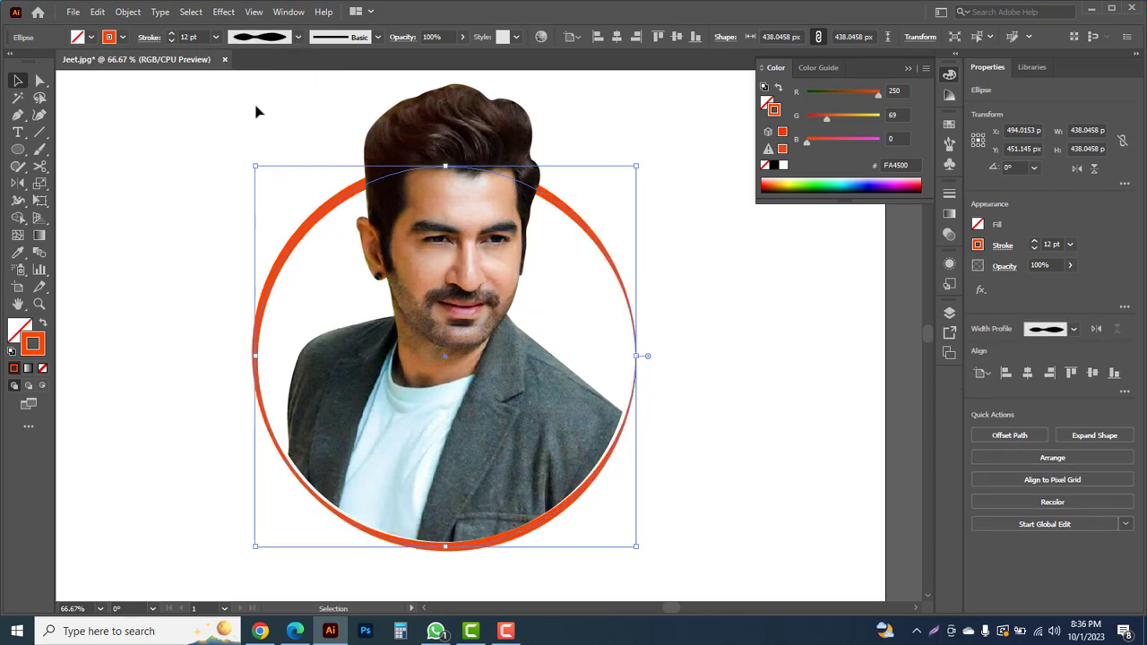
left_click(296, 40)
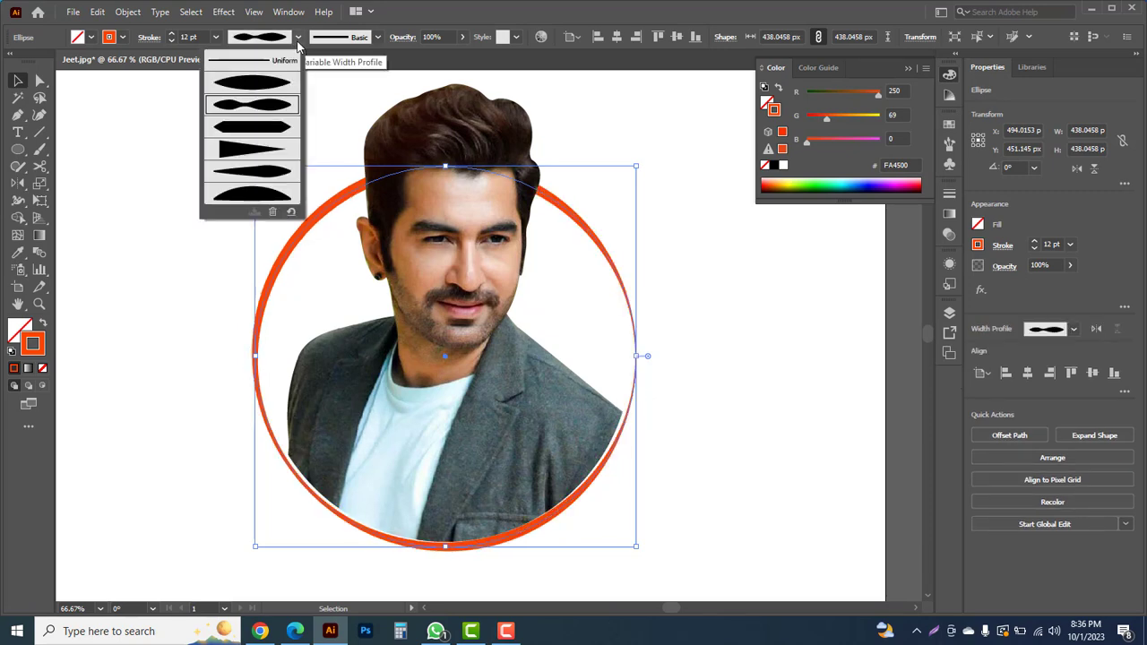
left_click(252, 149)
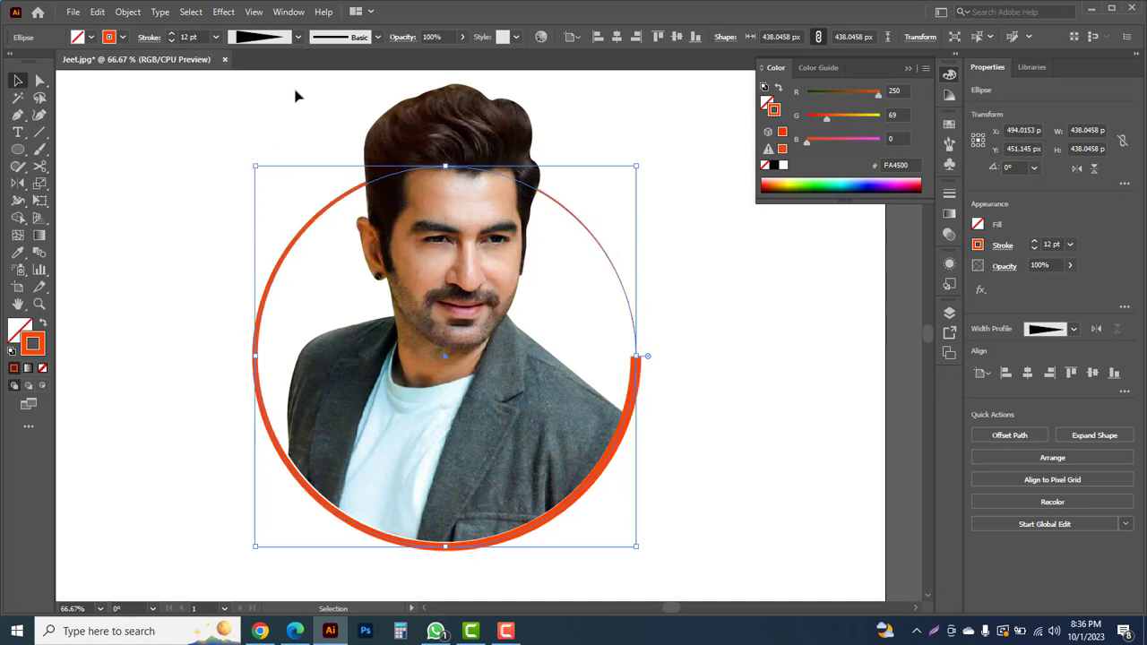
left_click(299, 39)
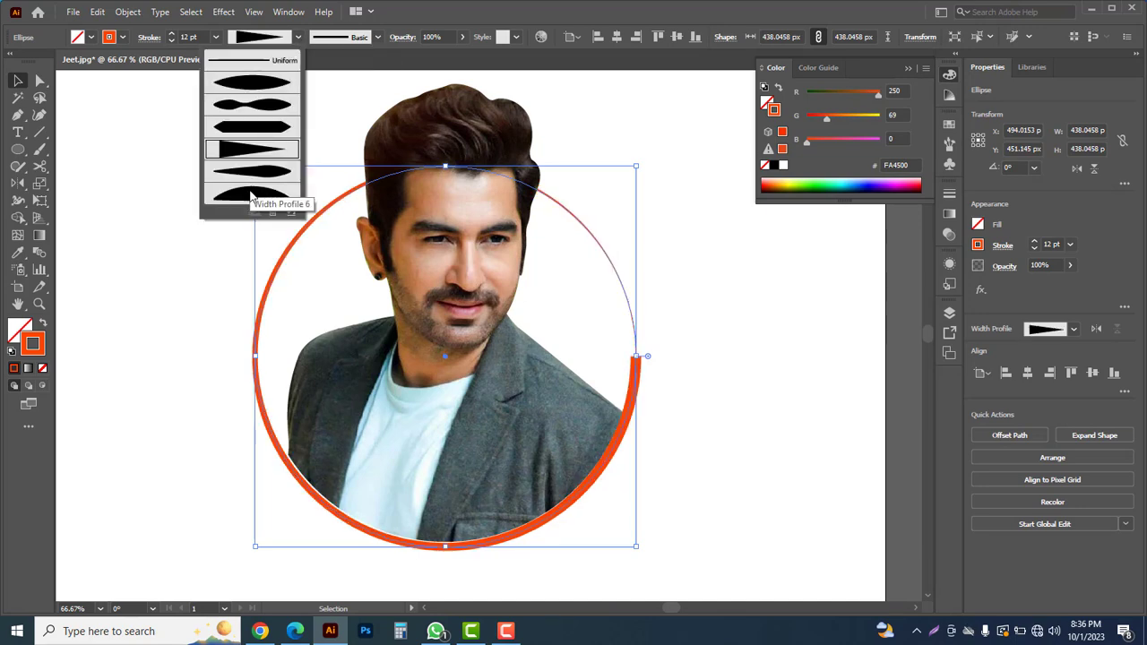
left_click(251, 196)
left_click(200, 202)
left_click_drag(206, 196, 316, 298)
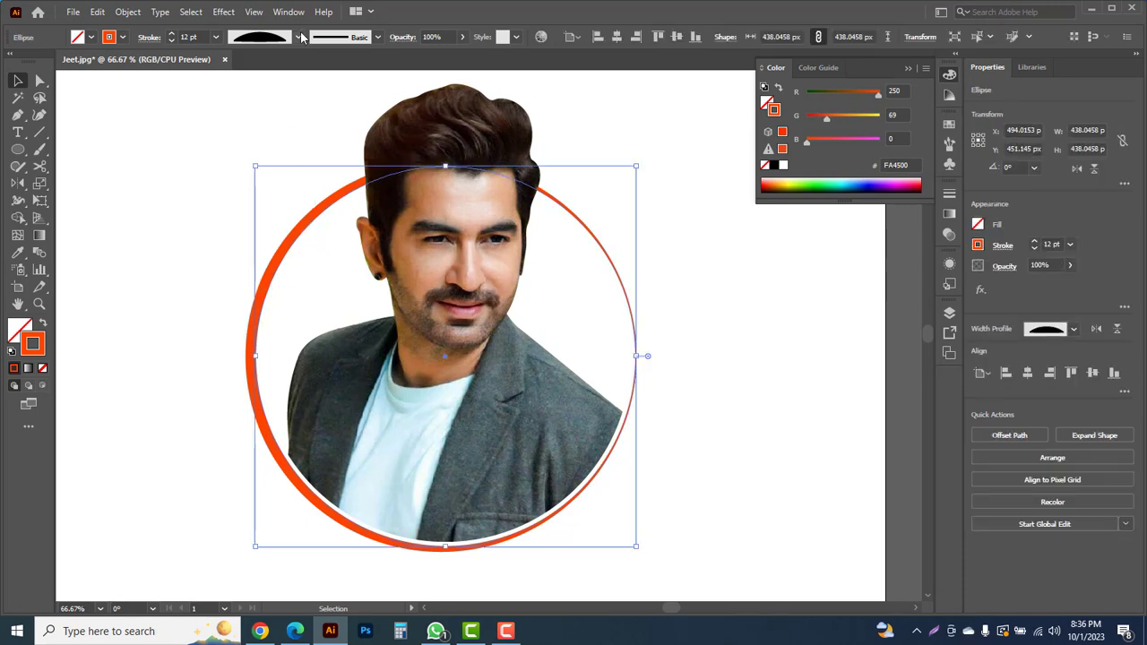
left_click(299, 37)
left_click(276, 59)
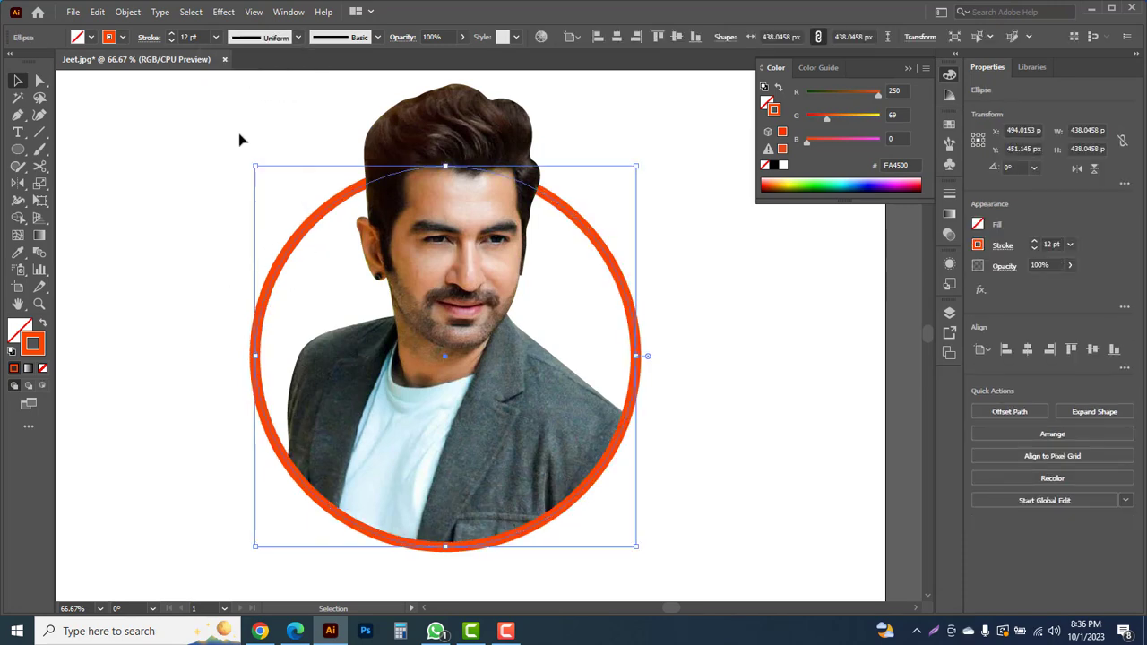
left_click(213, 192)
- Unlock all locked objects so the portrait is selectable again
left_click(540, 308, "ctrl+alt")
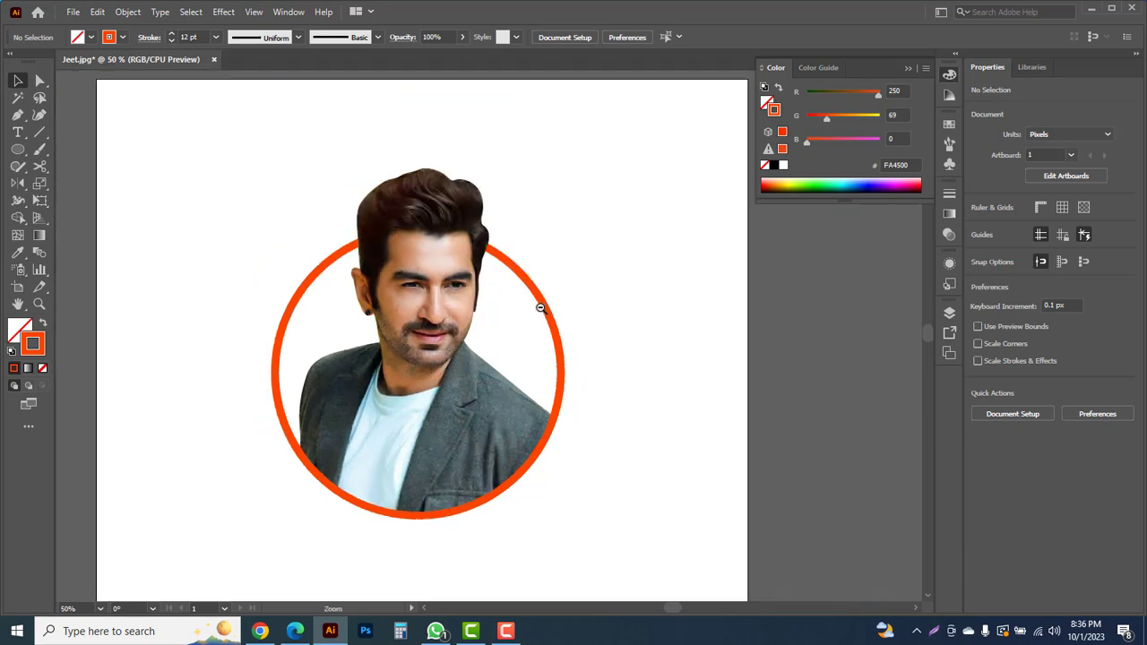
left_click_drag(476, 374, 491, 318)
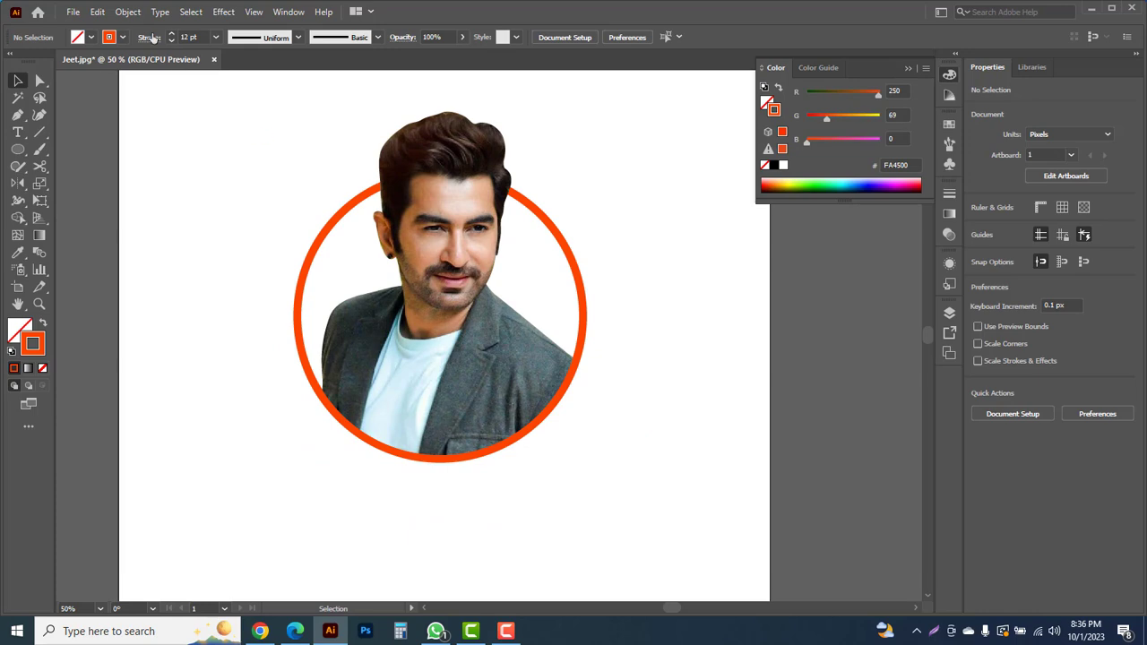
left_click(127, 12)
left_click(157, 128)
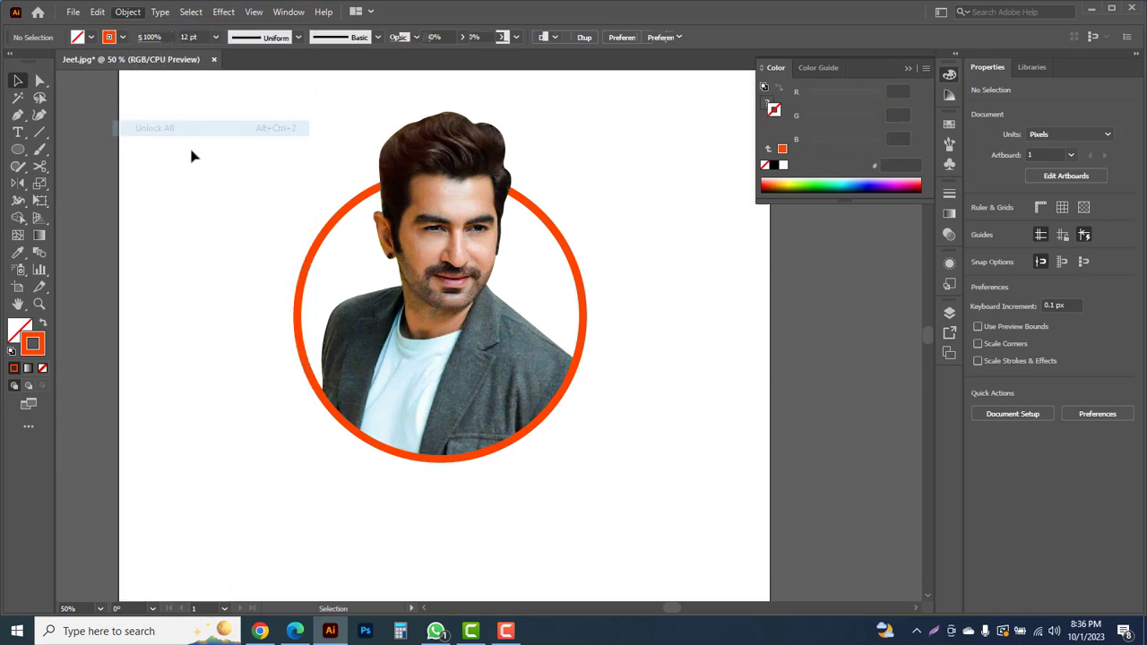
- Group the portrait with the orange ring and move the group slightly down and left on the artboard
left_click(704, 435)
left_click_drag(673, 499, 239, 135)
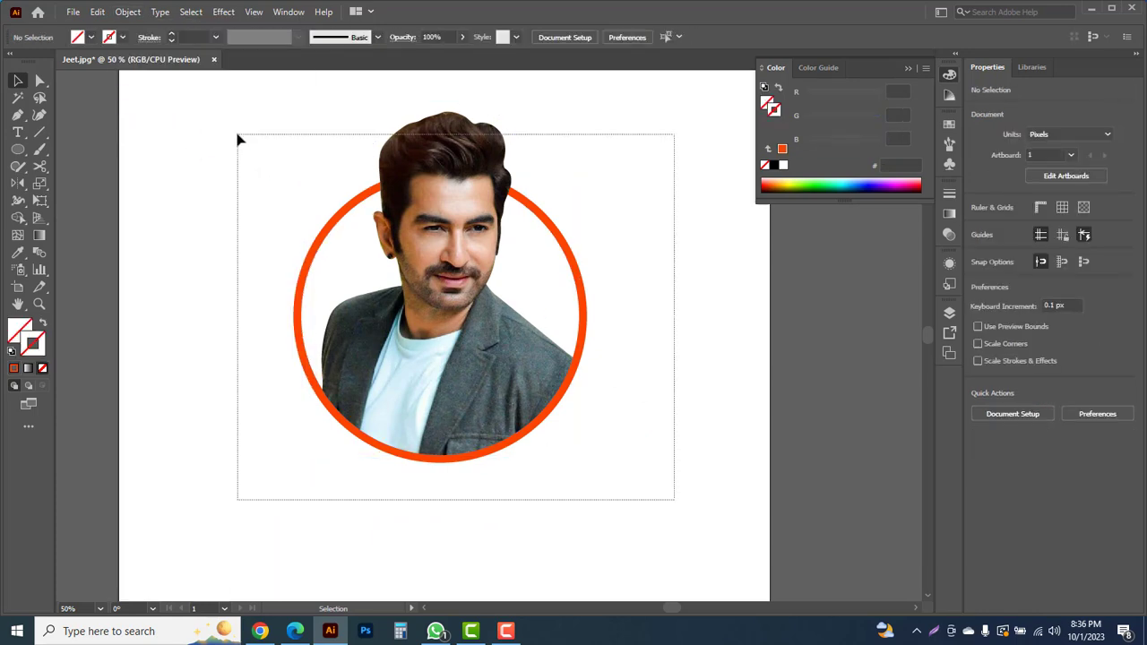
right_click(420, 244)
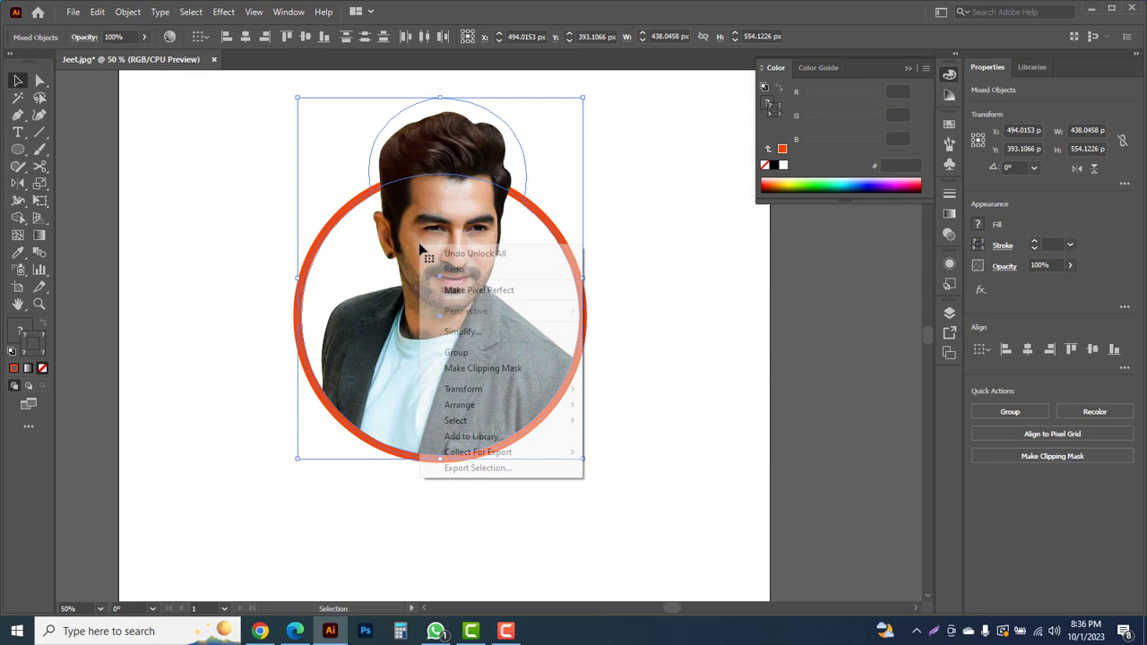
left_click(463, 353)
left_click(643, 364)
left_click_drag(407, 242, 401, 287)
left_click(621, 322)
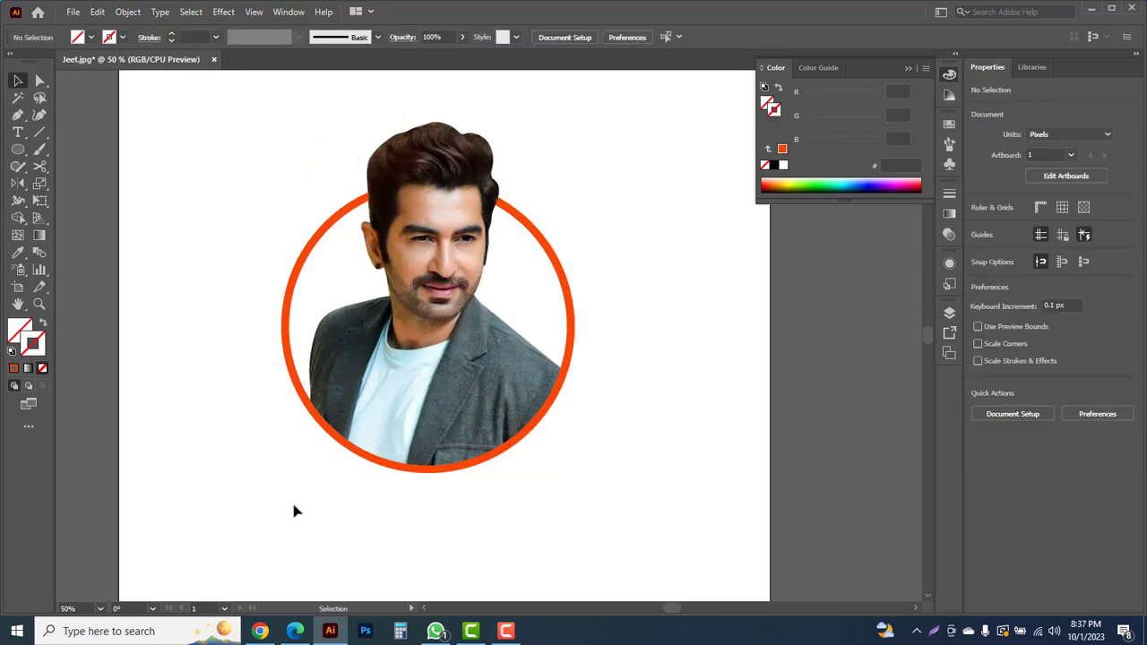
- Add the text "JEET ACTOR" at 72 pt in Myriad Pro just below the ring
left_click_drag(17, 131, 77, 136)
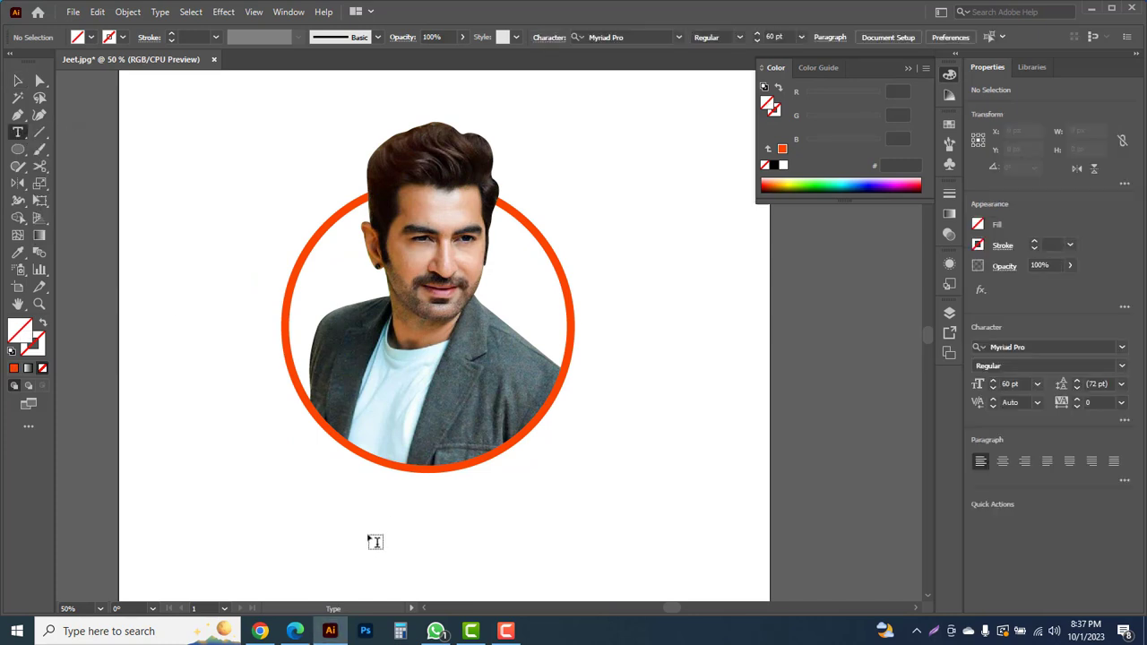
left_click(369, 527)
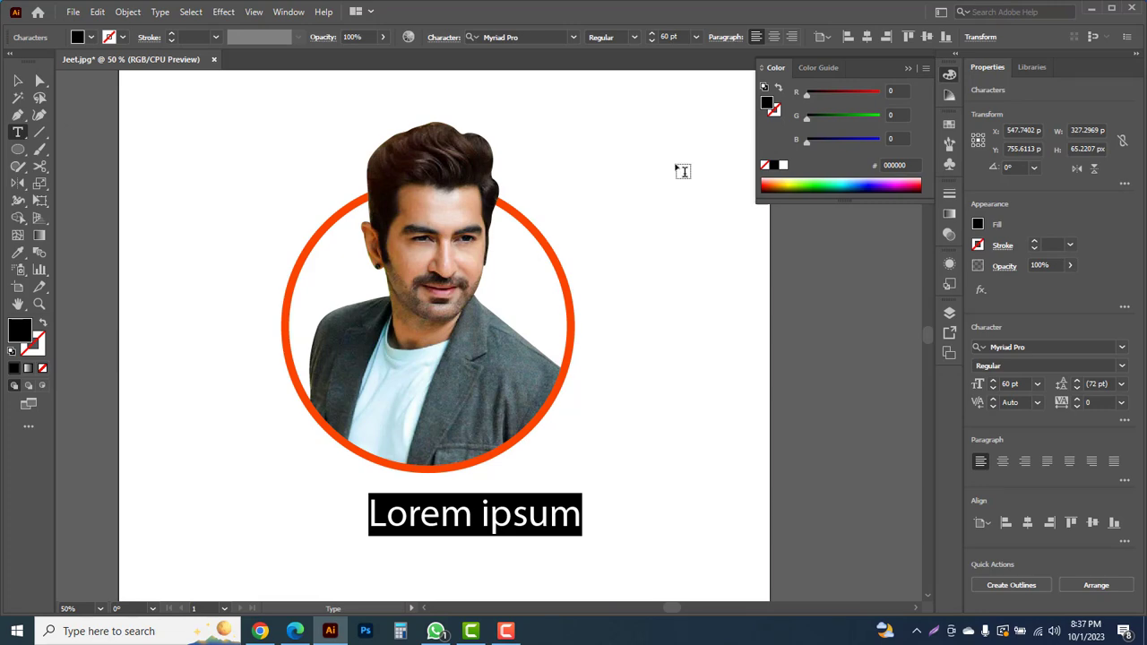
left_click(695, 37)
left_click(715, 292)
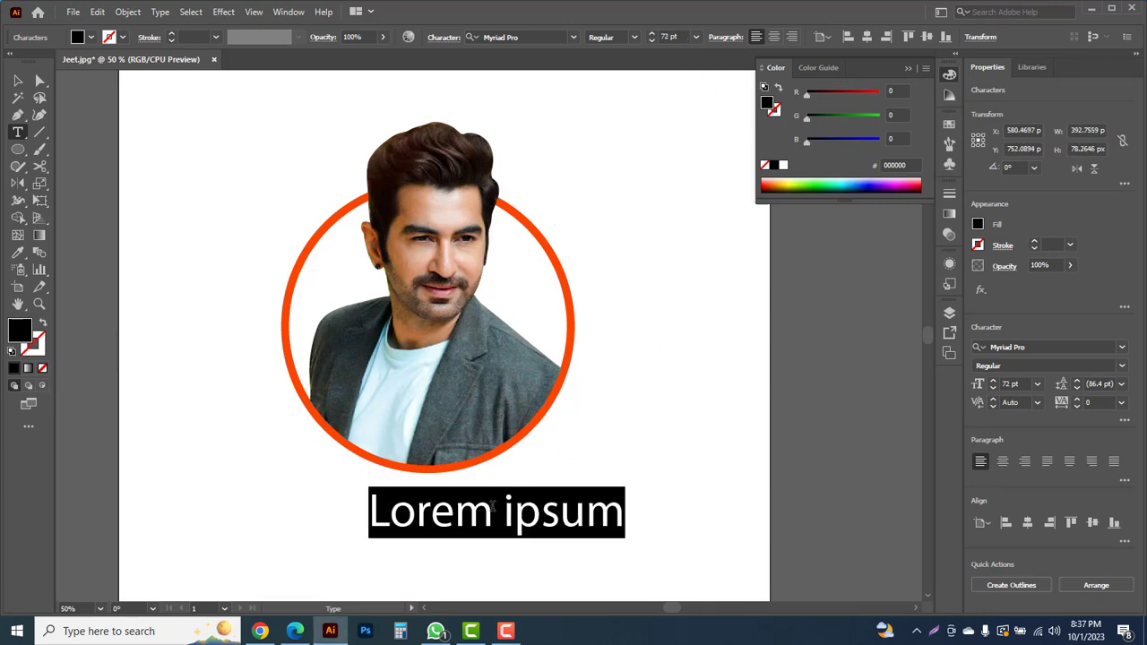
type("J")
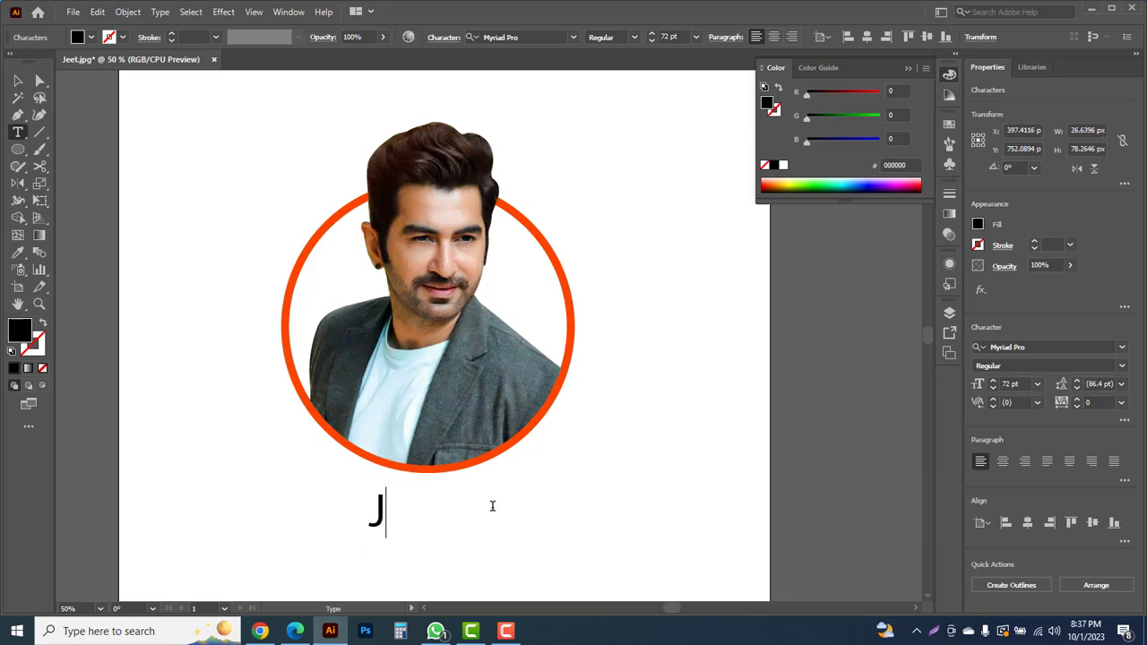
type("EET ")
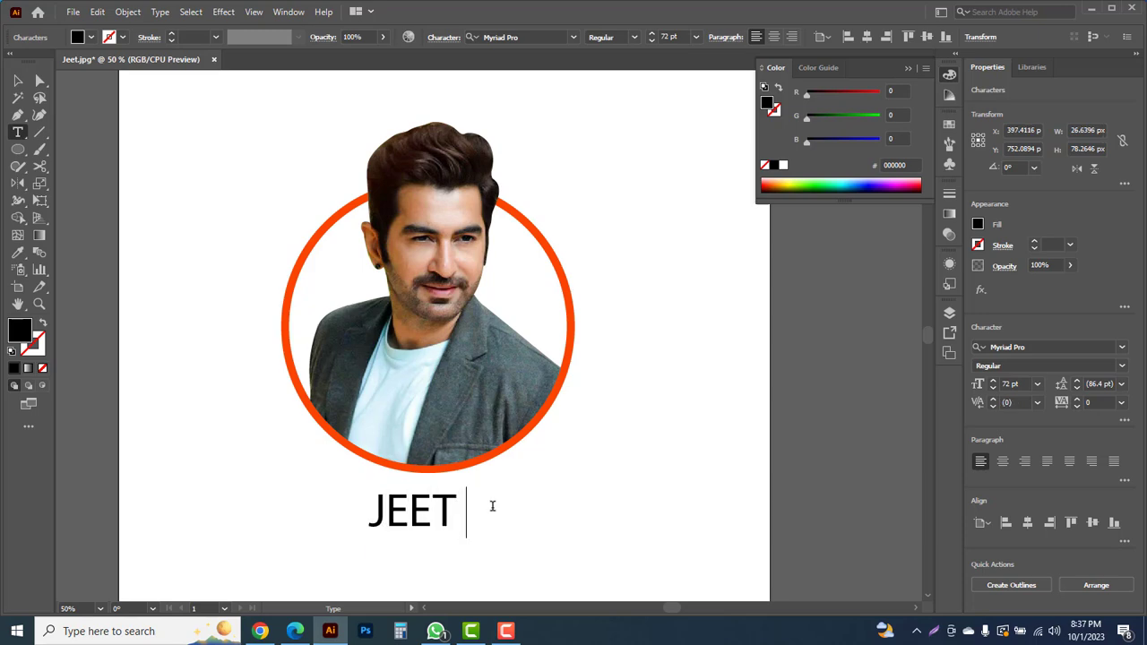
type("ACTOR")
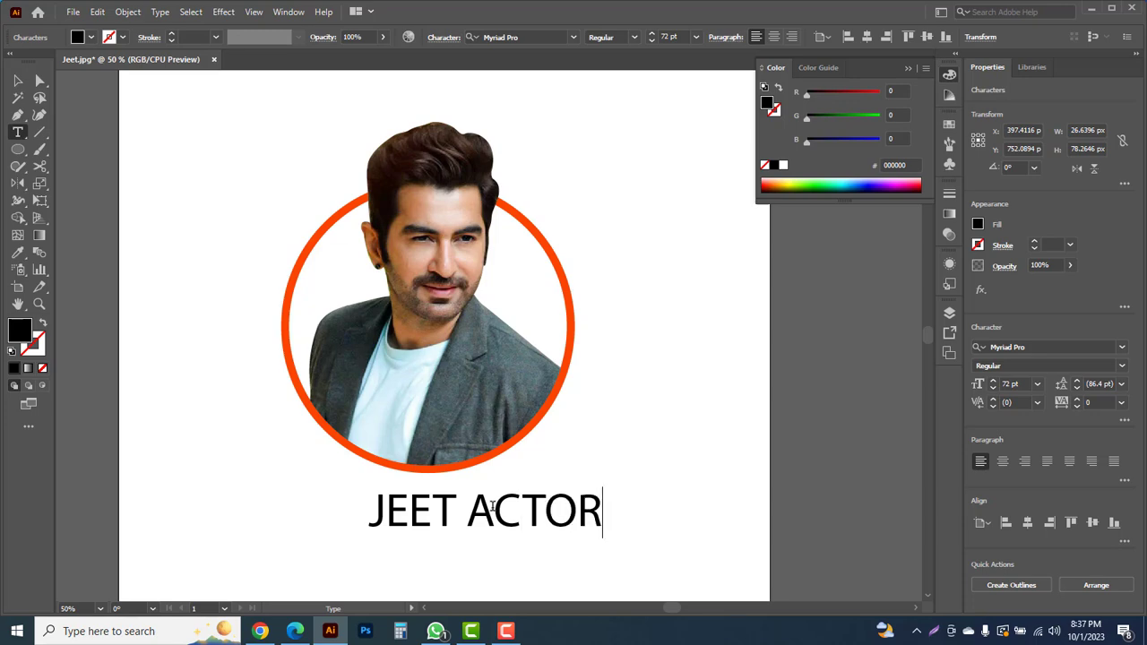
left_click(18, 80)
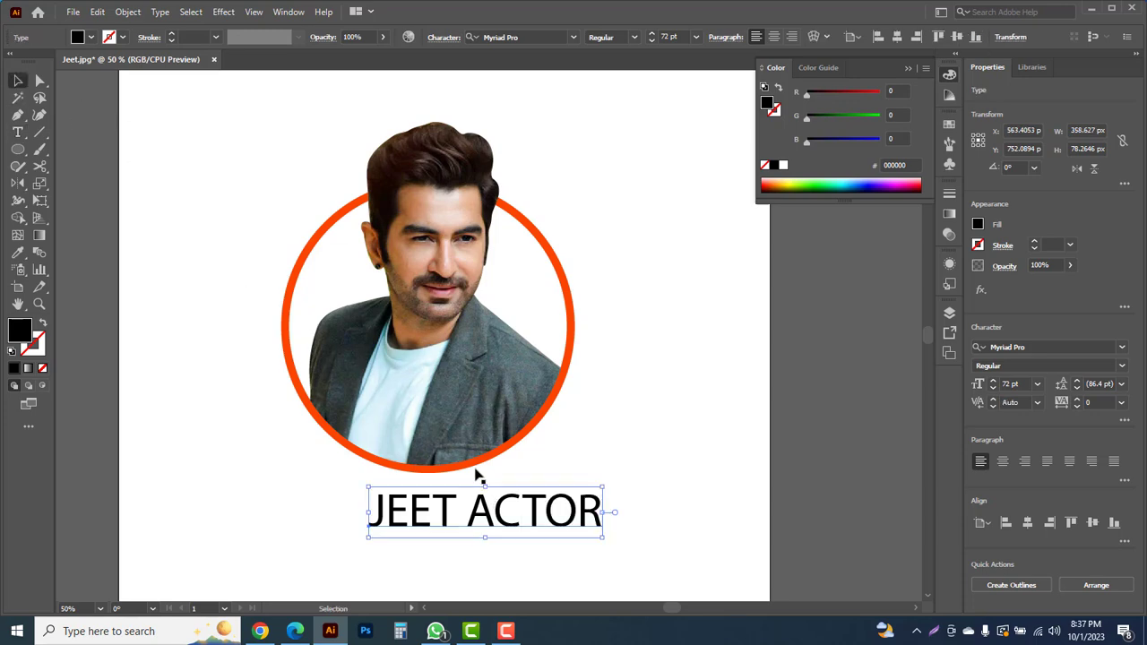
- Move the JEET ACTOR text left beneath the ring and set its font to Armstrong Extrabold
left_click_drag(542, 528, 477, 517)
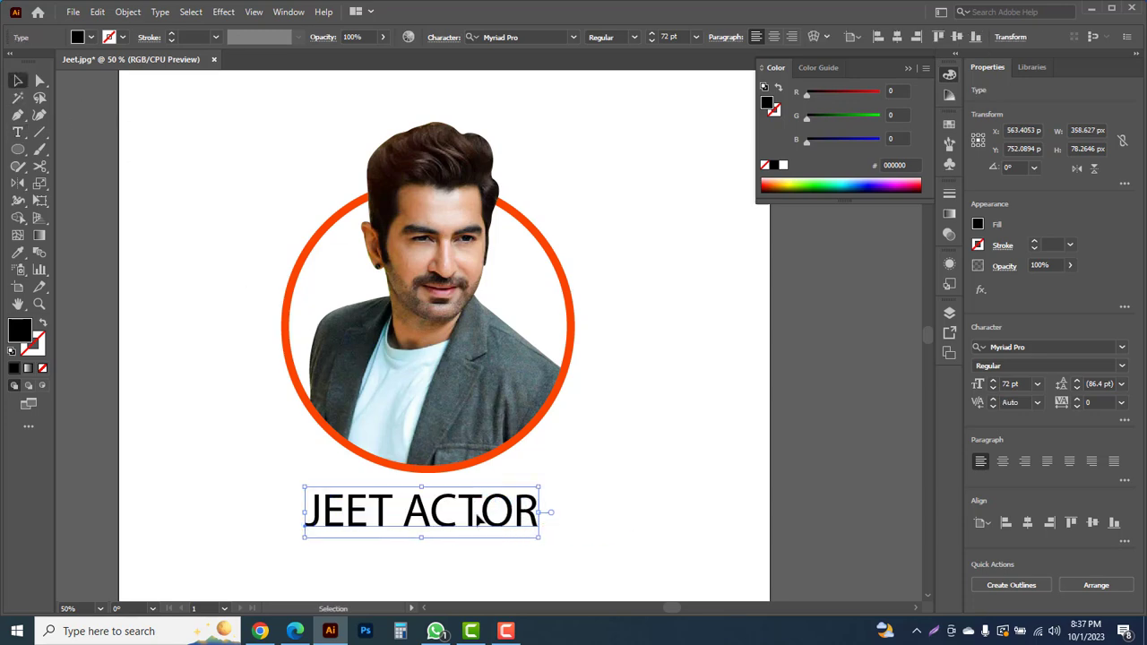
left_click(1121, 347)
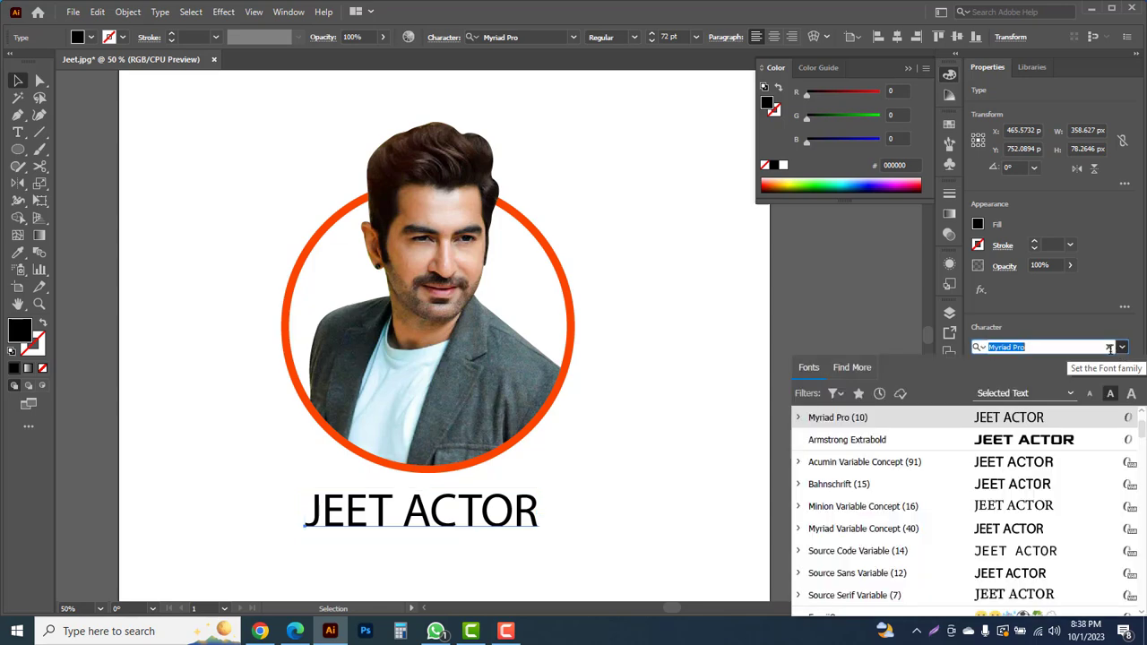
left_click(1022, 445)
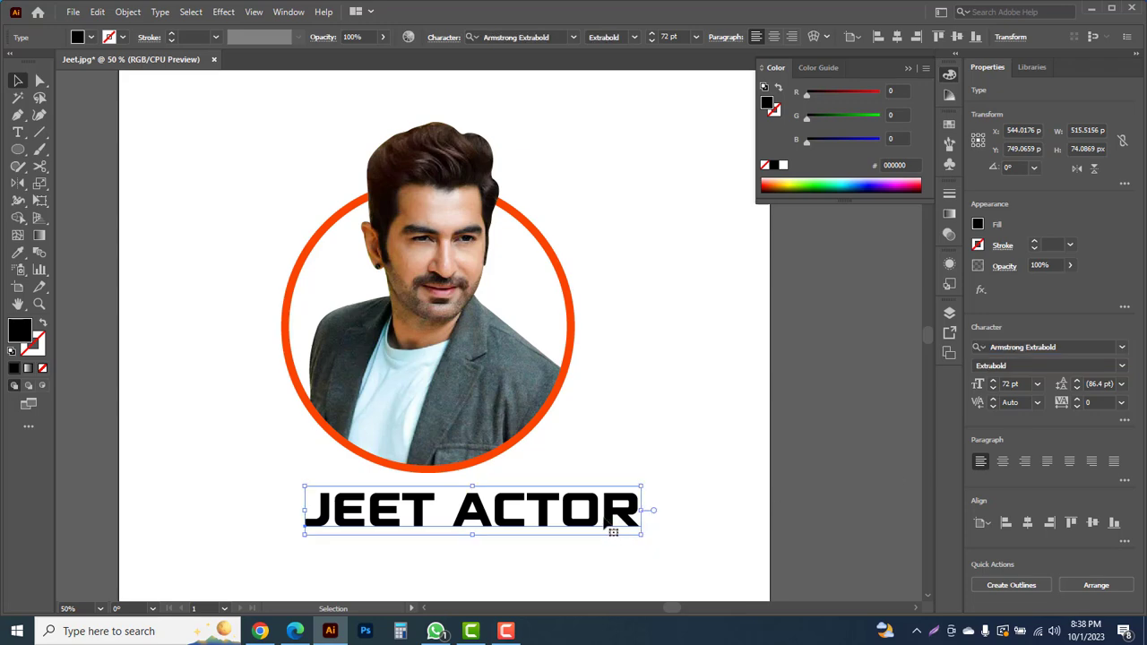
- Centre the JEET ACTOR text beneath the ring and change its fill to dark blue, hex 000074
left_click_drag(593, 514, 546, 515)
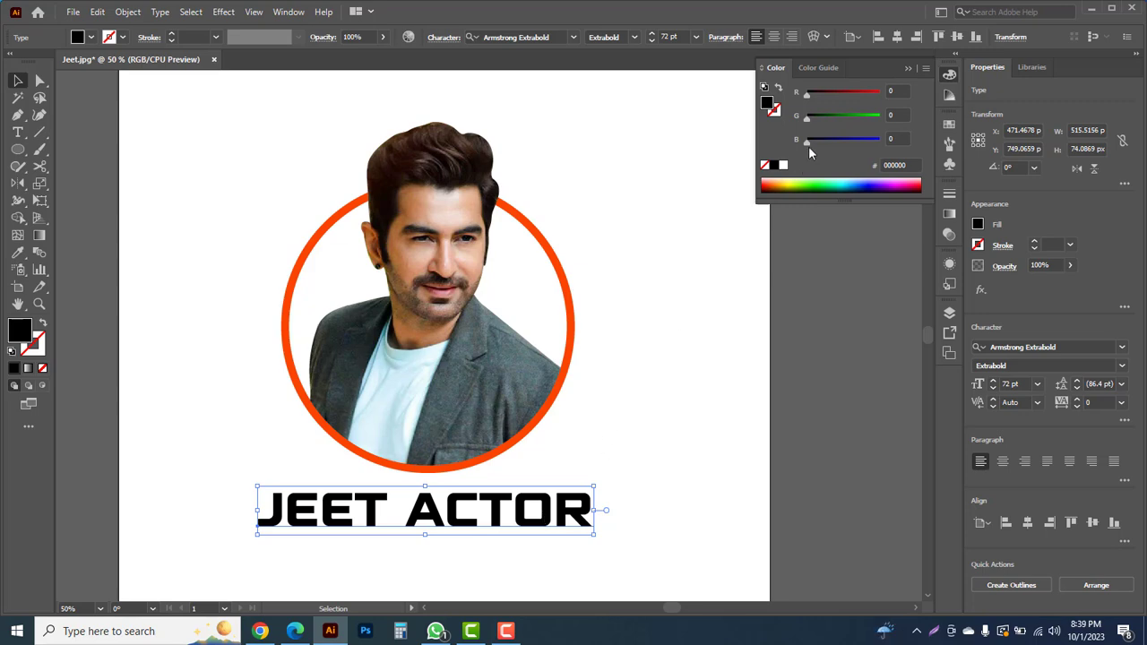
left_click_drag(810, 142, 787, 116)
left_click_drag(846, 140, 842, 145)
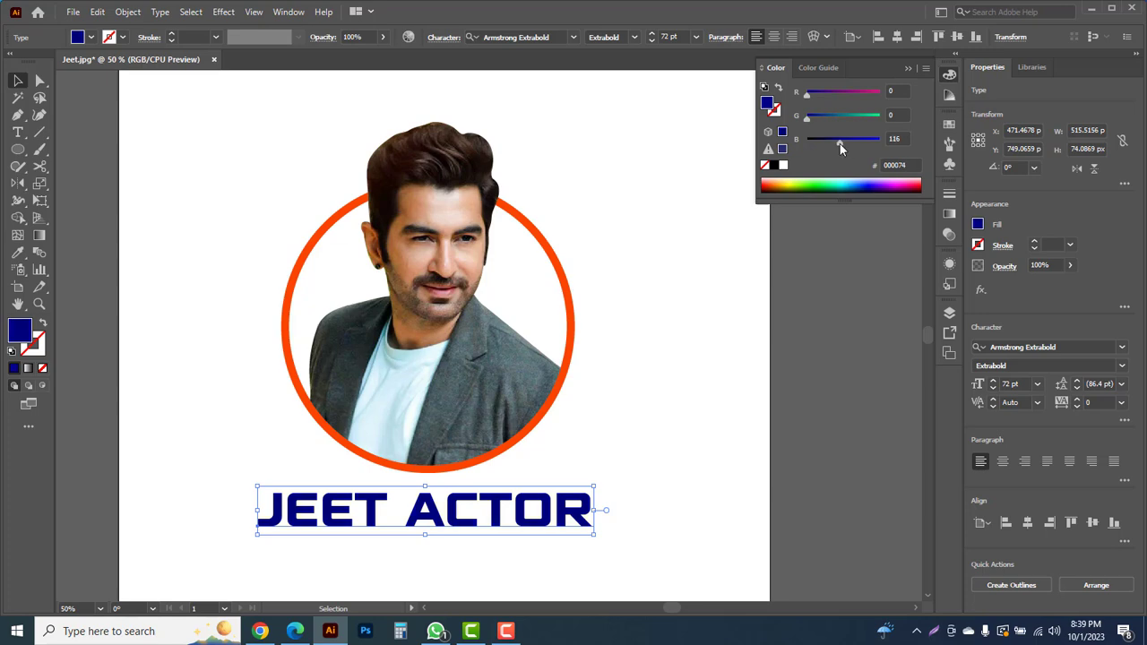
left_click(663, 351)
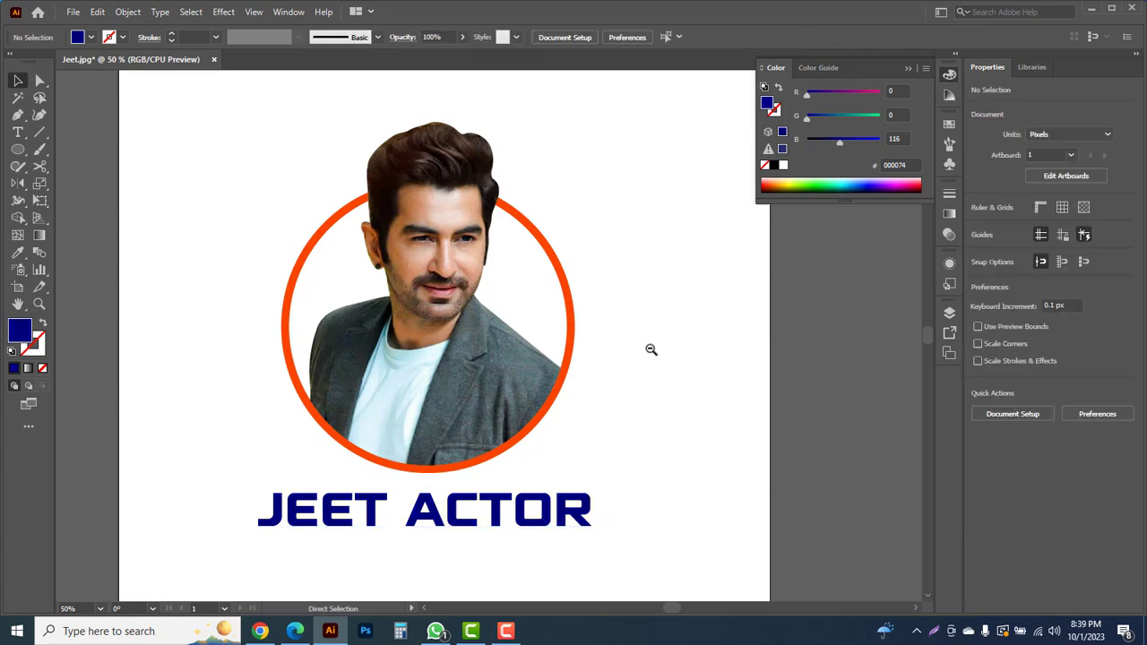
- Group the portrait, the orange ring and the JEET ACTOR text into one object
left_click(633, 350, "ctrl+alt")
left_click_drag(490, 379, 579, 380)
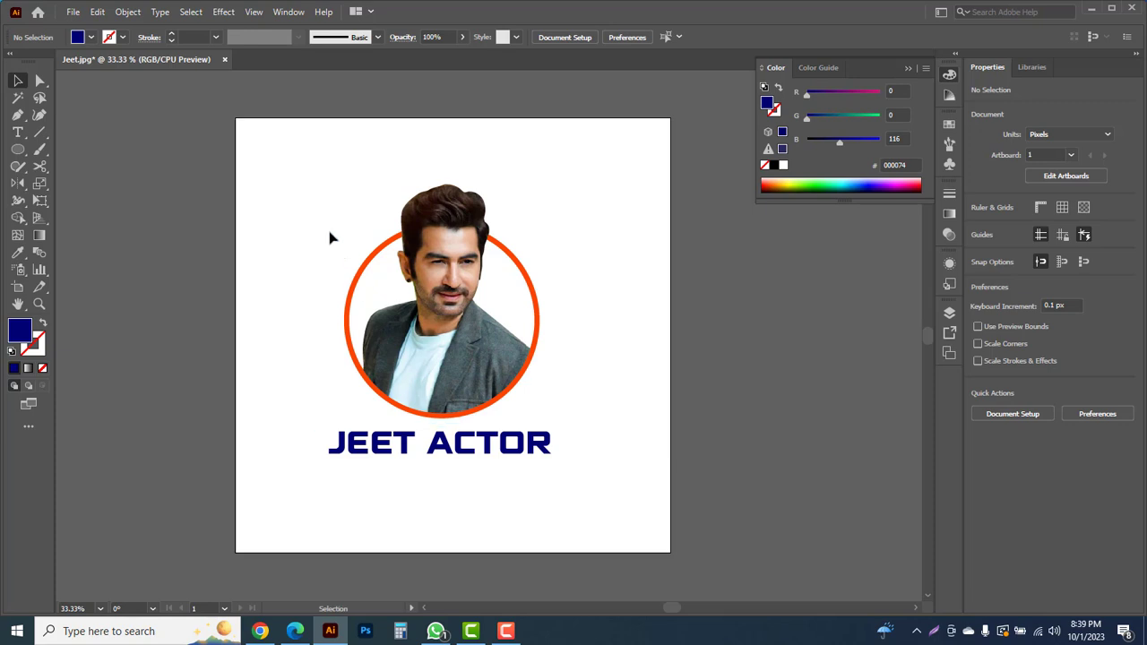
left_click_drag(266, 150, 325, 166)
left_click(589, 462)
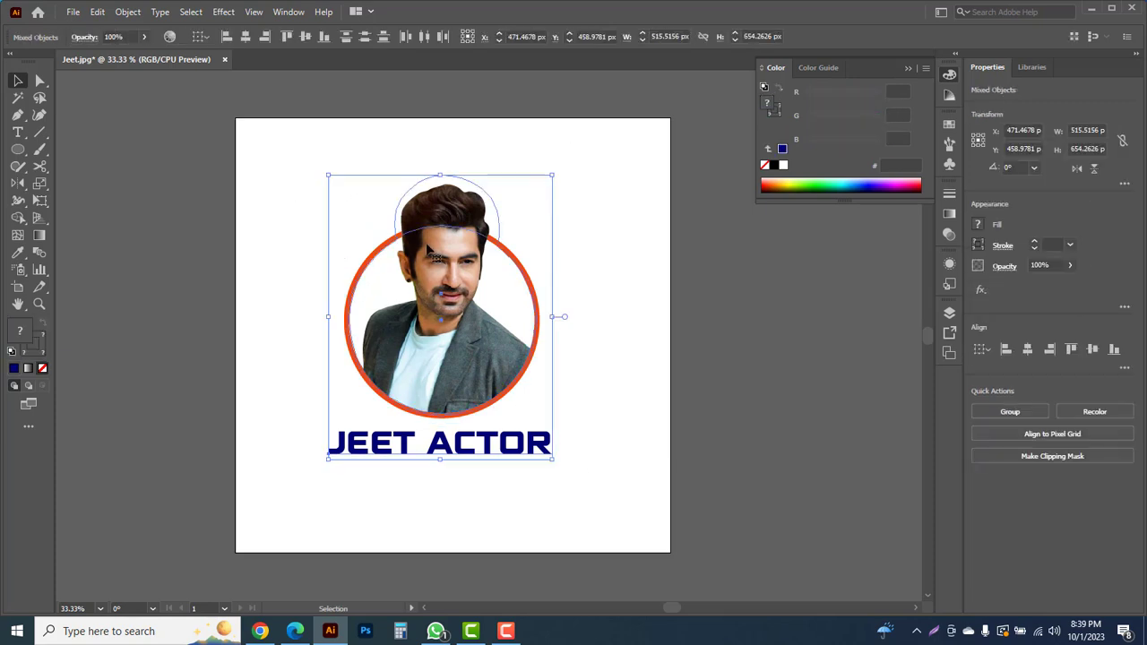
right_click(426, 246)
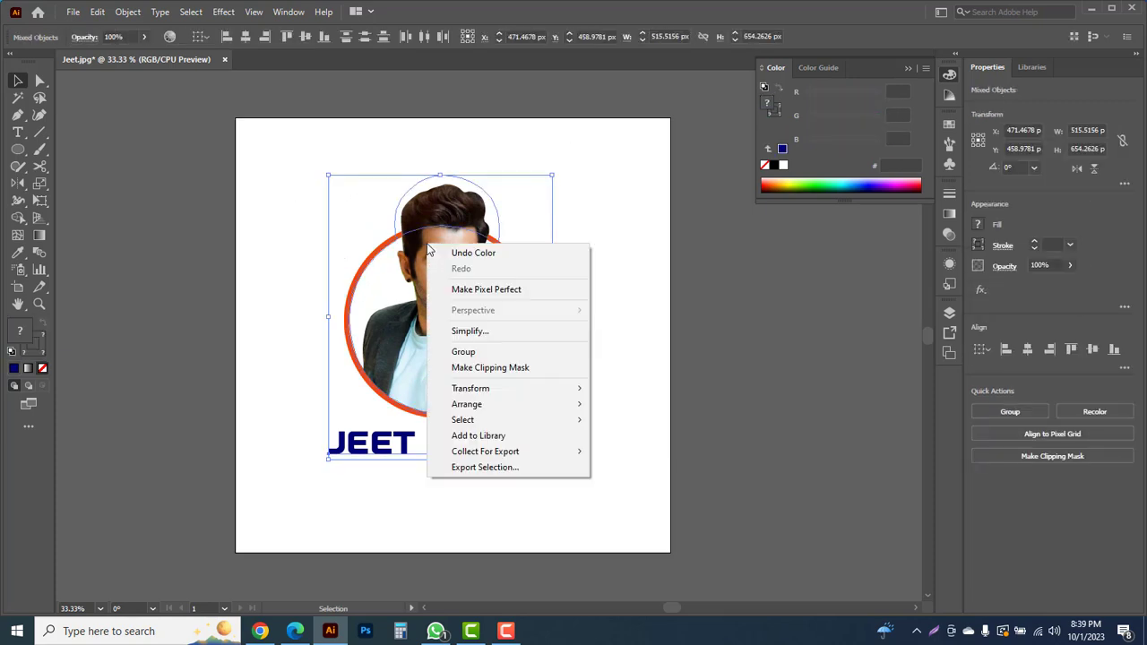
left_click(464, 351)
left_click(601, 363)
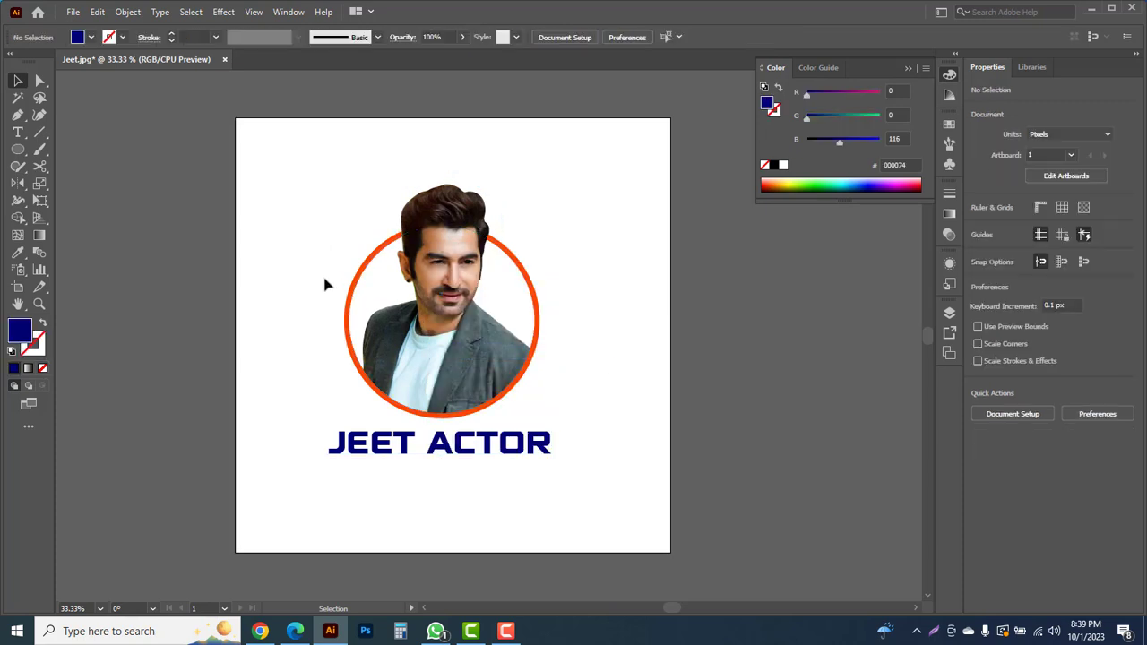
- Save the logo as an Adobe Illustrator (*.AI) file named "Jeet LOGO" in the current folder
left_click(74, 13)
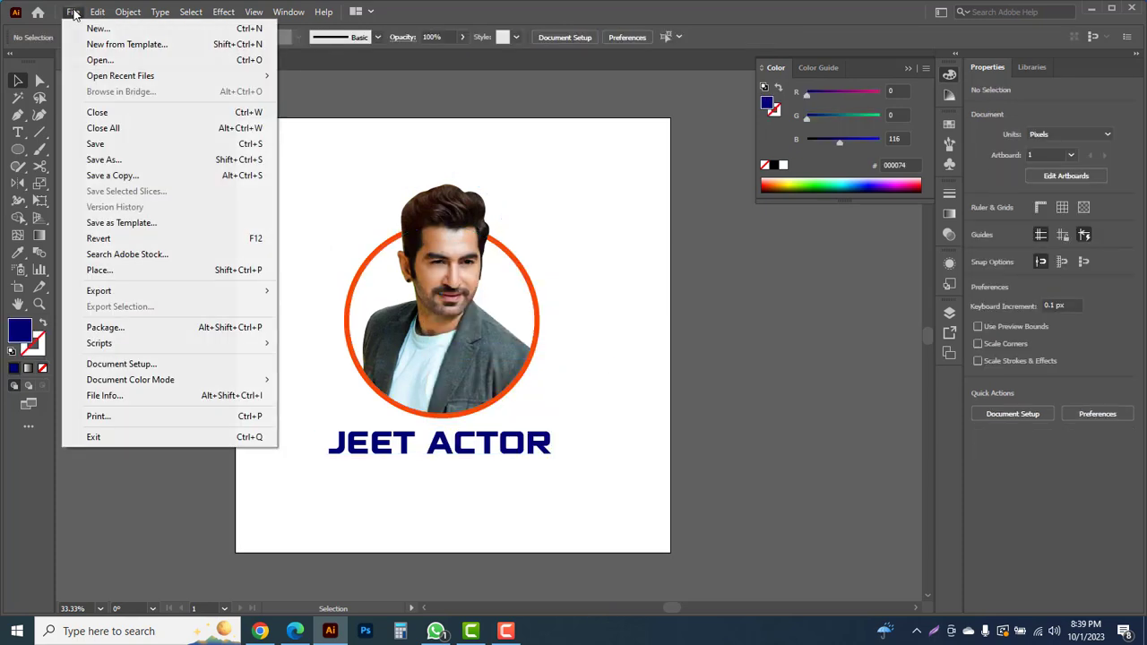
left_click(101, 159)
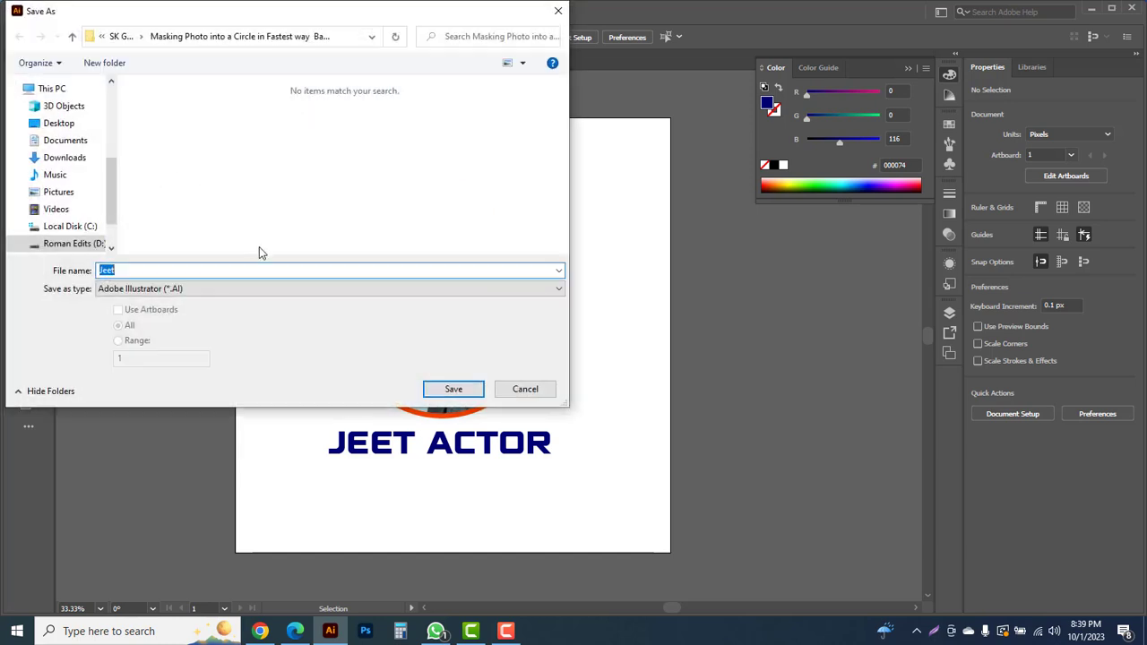
left_click(183, 273)
type("LOGO")
left_click(448, 393)
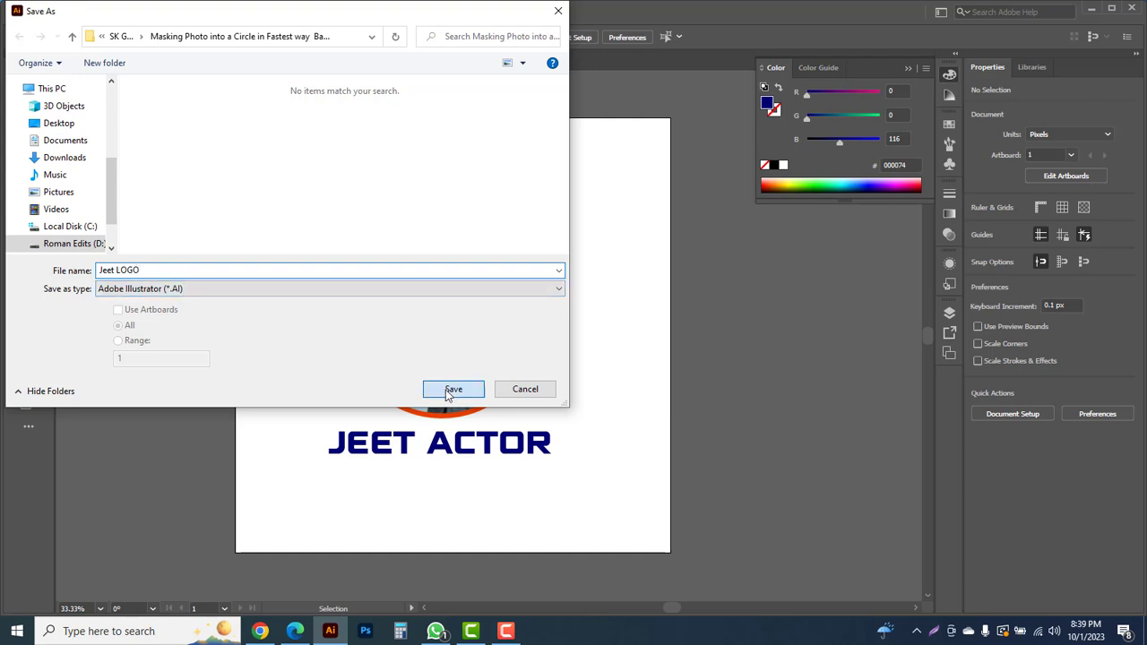
left_click(637, 517)
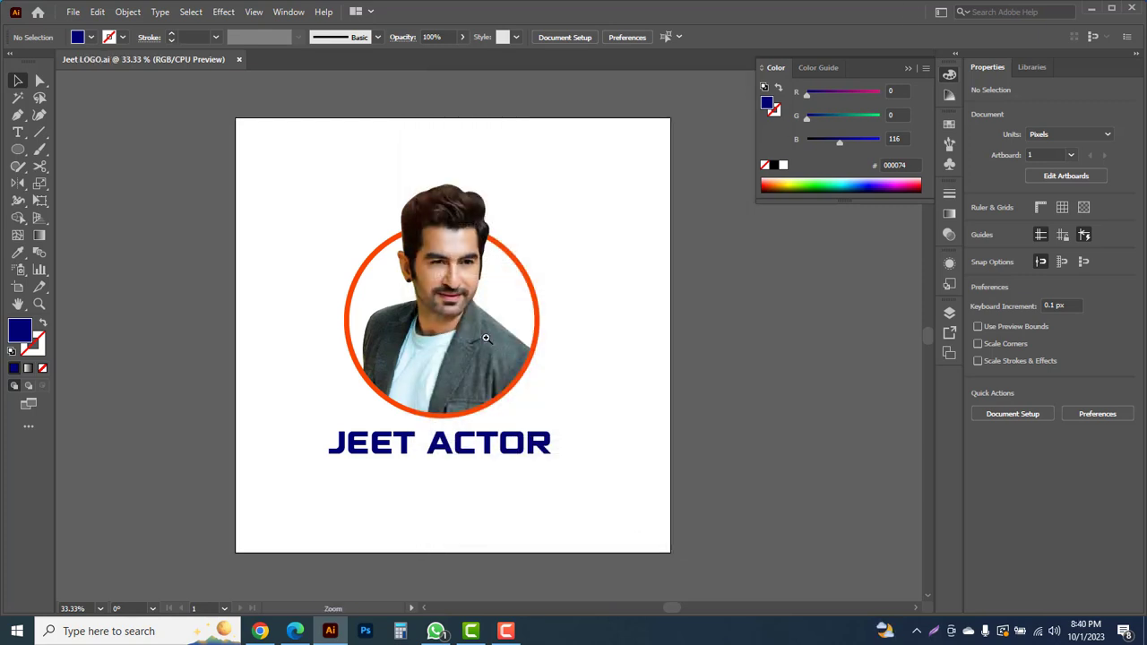
left_click(493, 342, "ctrl")
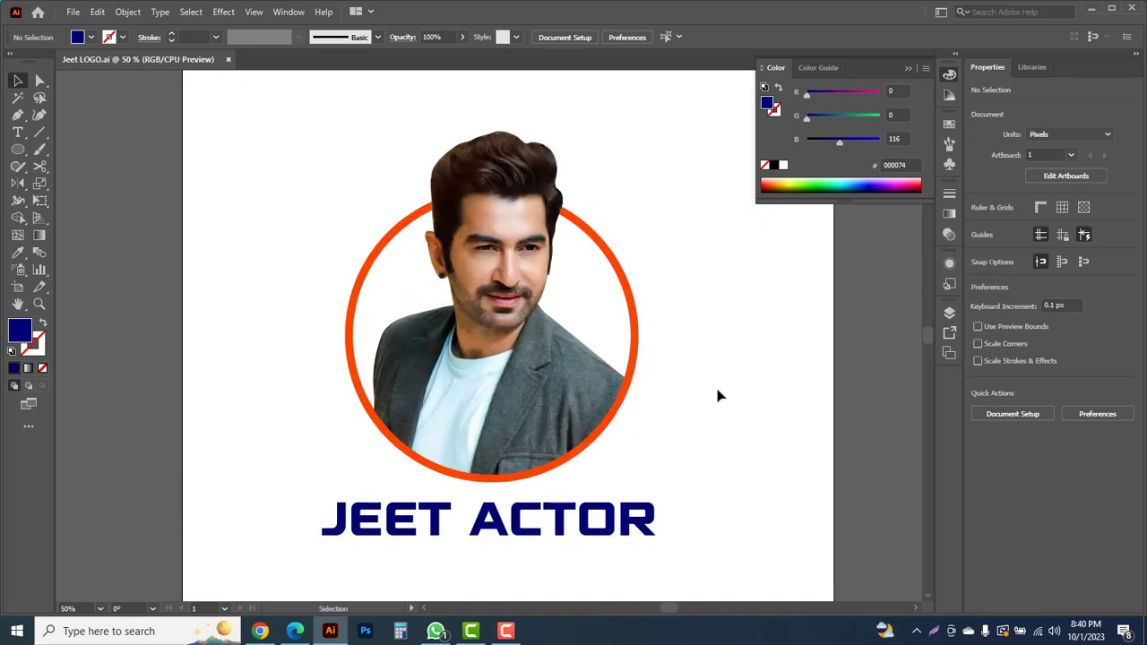